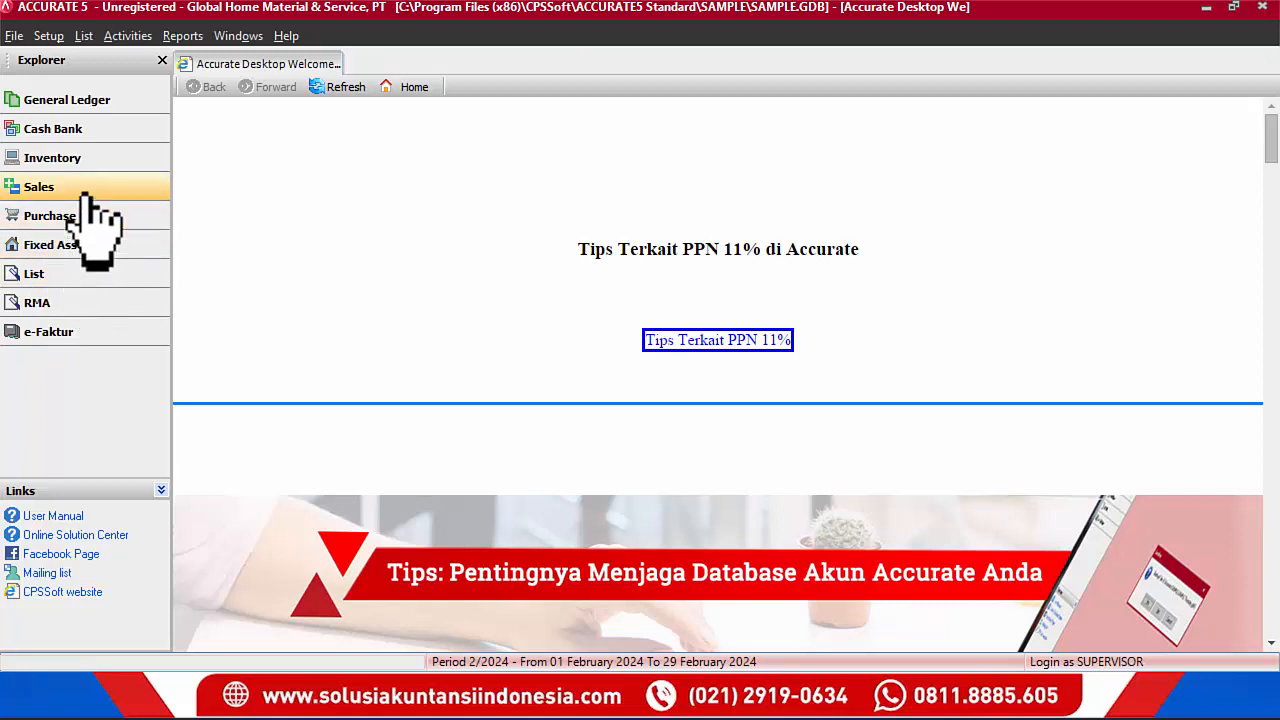
- Open a new sales quotation form from the sales module
{"action": "left_click", "coordinate": [84, 190]}
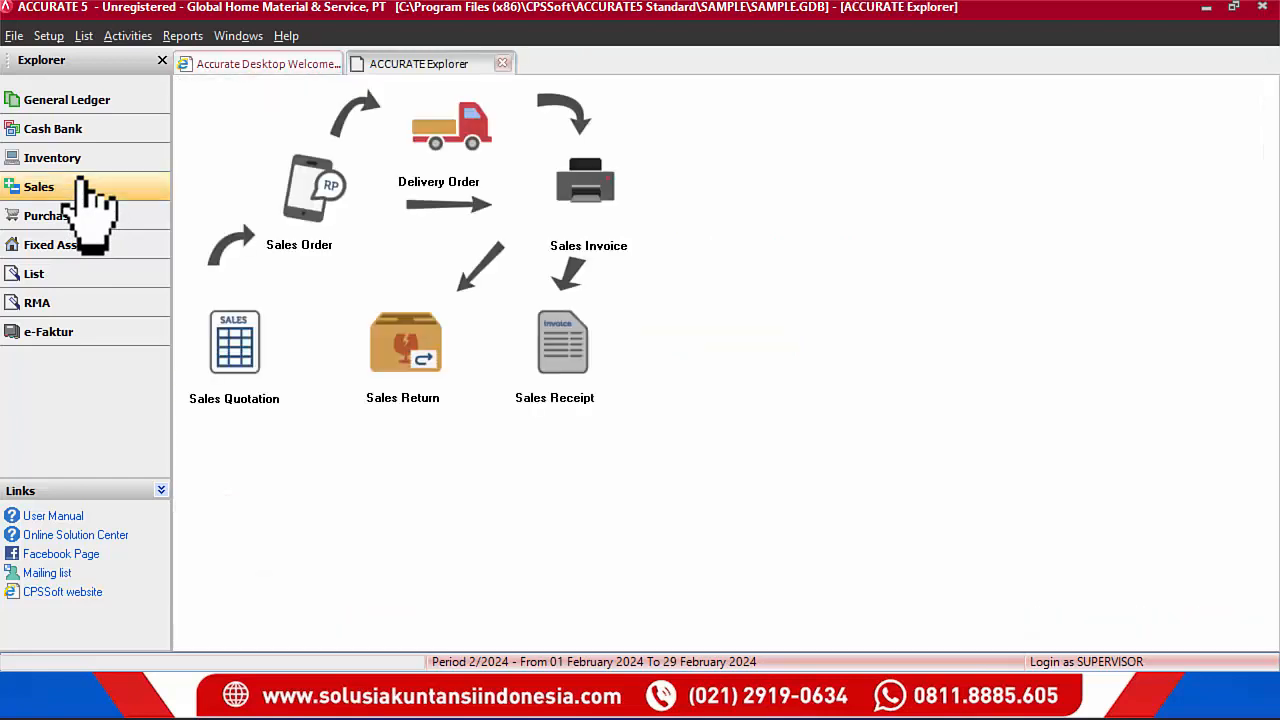
{"action": "left_click", "coordinate": [219, 369]}
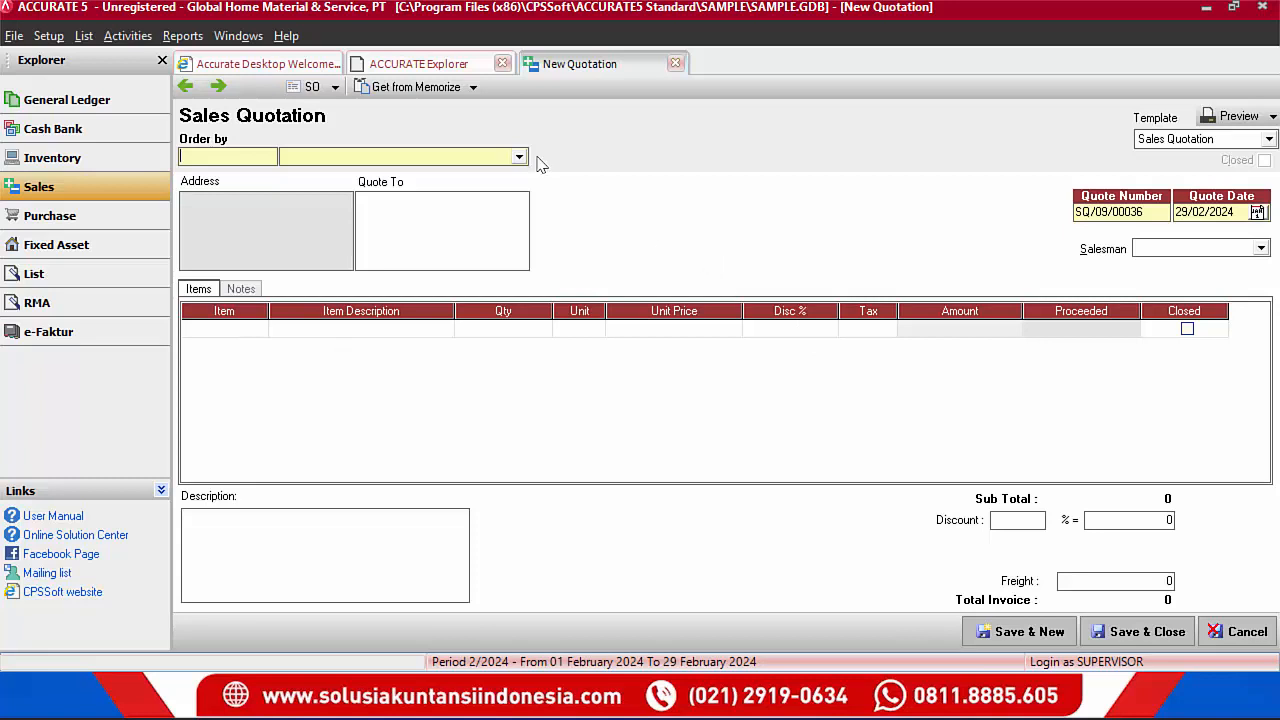
- Browse back through the previously saved sales quotations and forward again to the blank new quotation
{"action": "left_click", "coordinate": [185, 88]}
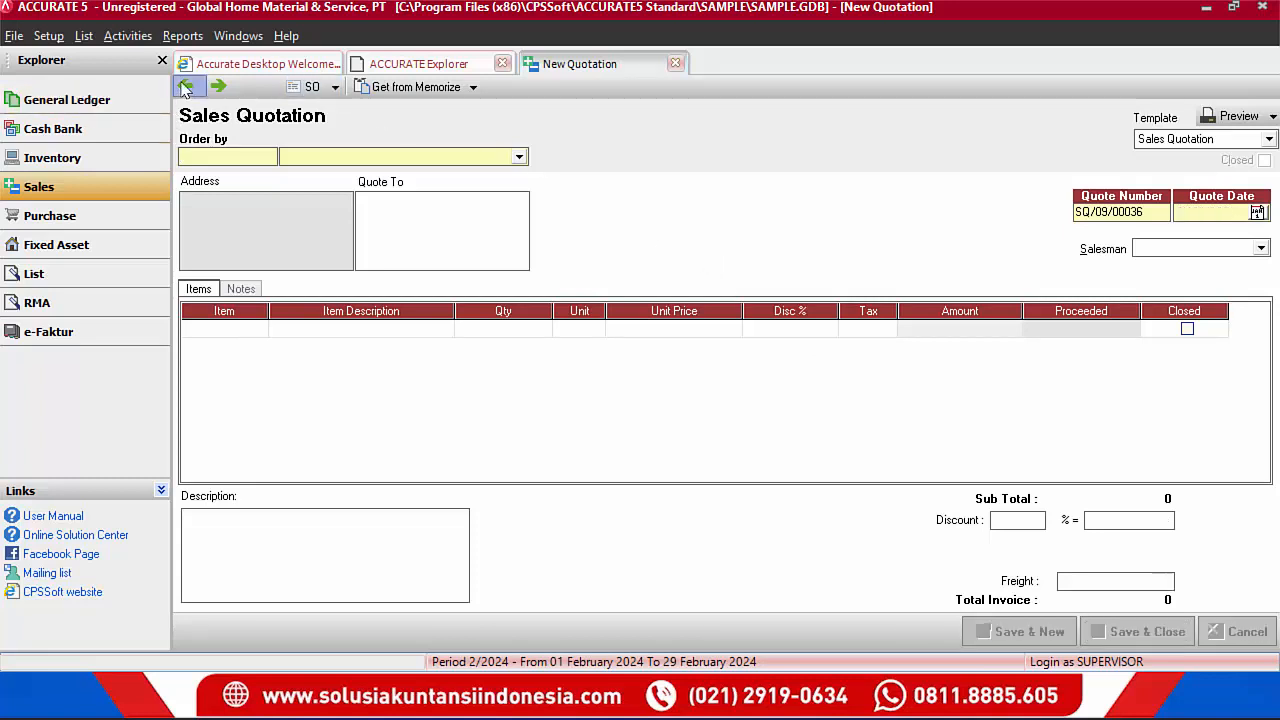
{"action": "left_click", "coordinate": [185, 88]}
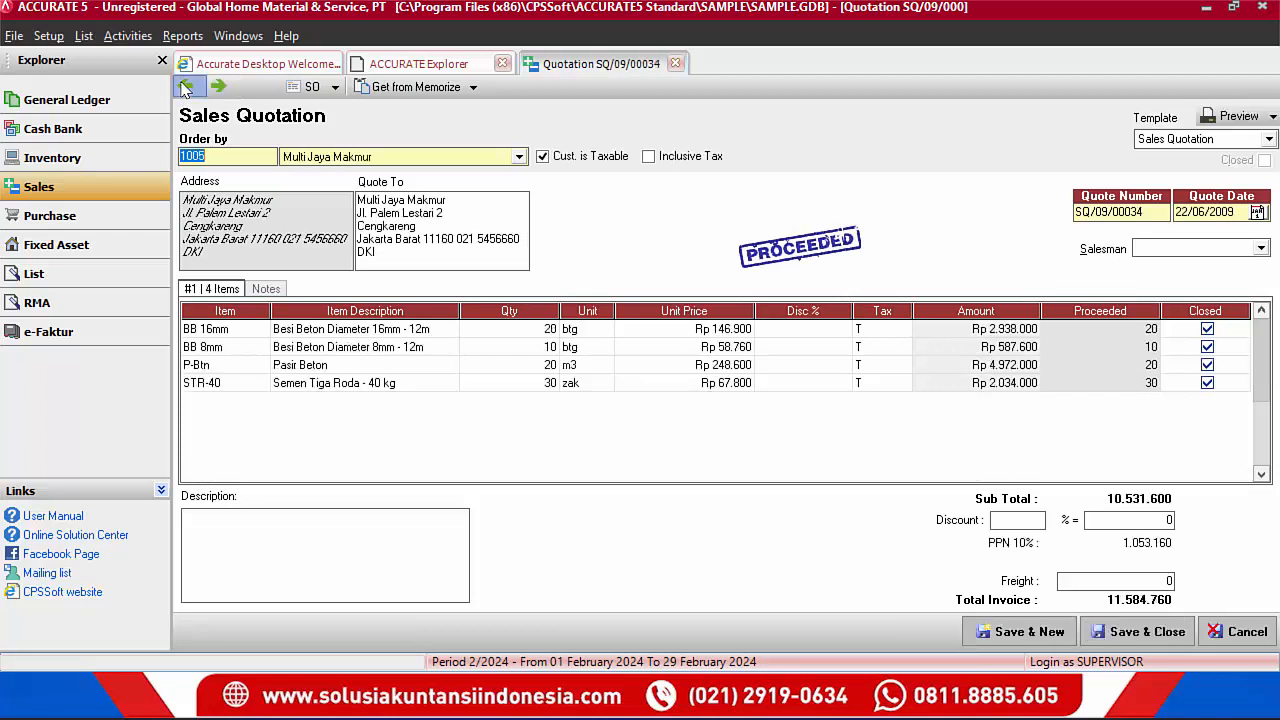
{"action": "left_click", "coordinate": [185, 88]}
{"action": "left_click", "coordinate": [185, 88]}
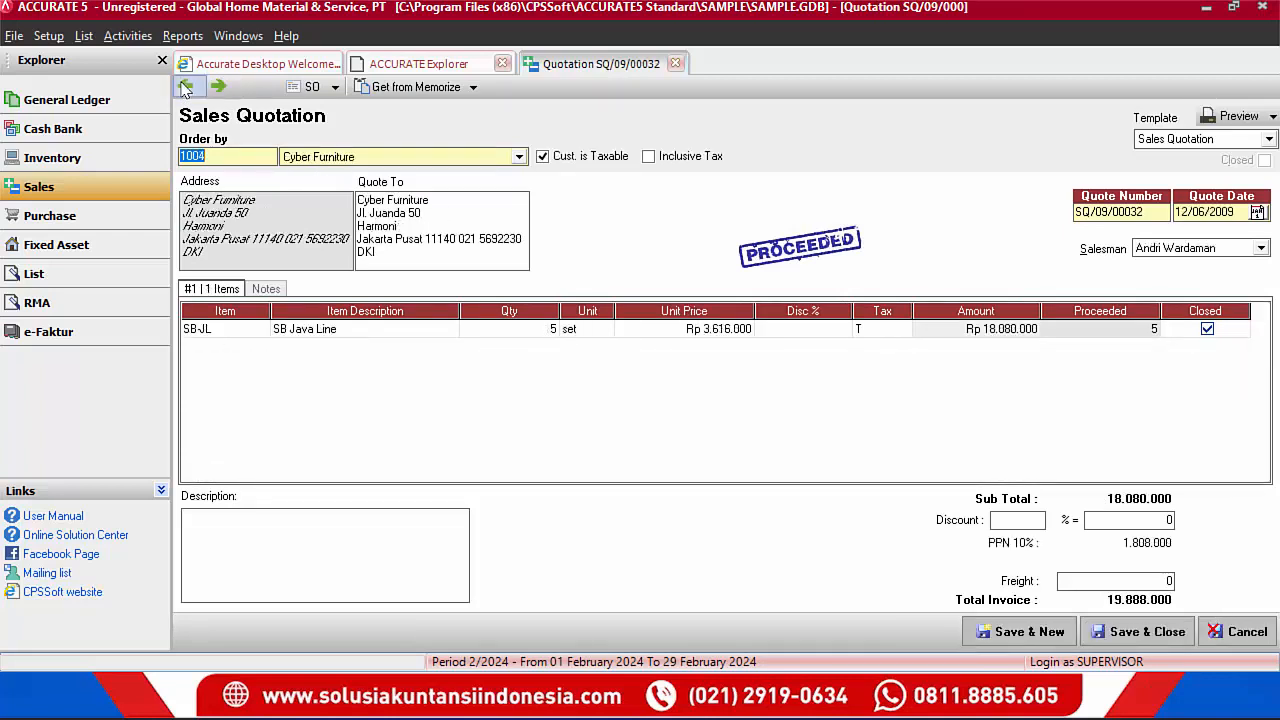
{"action": "left_click", "coordinate": [185, 88]}
{"action": "left_click", "coordinate": [185, 88]}
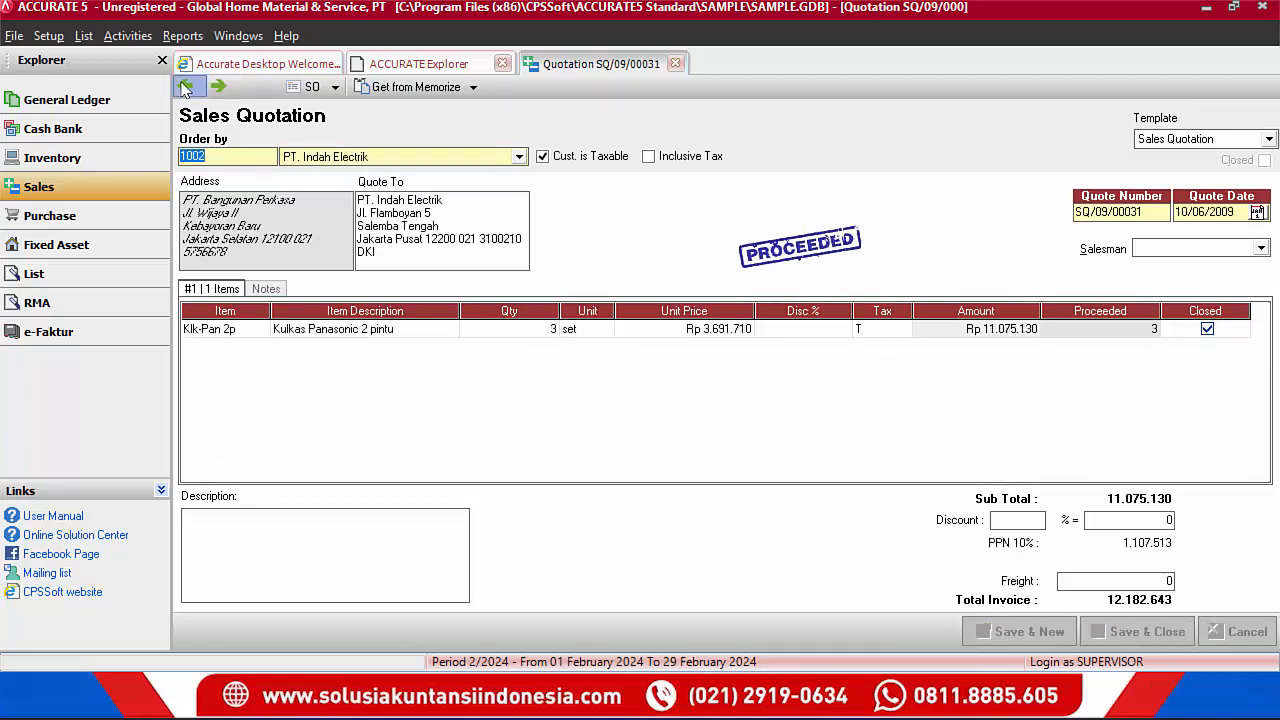
{"action": "left_click", "coordinate": [185, 88]}
{"action": "left_click", "coordinate": [185, 87]}
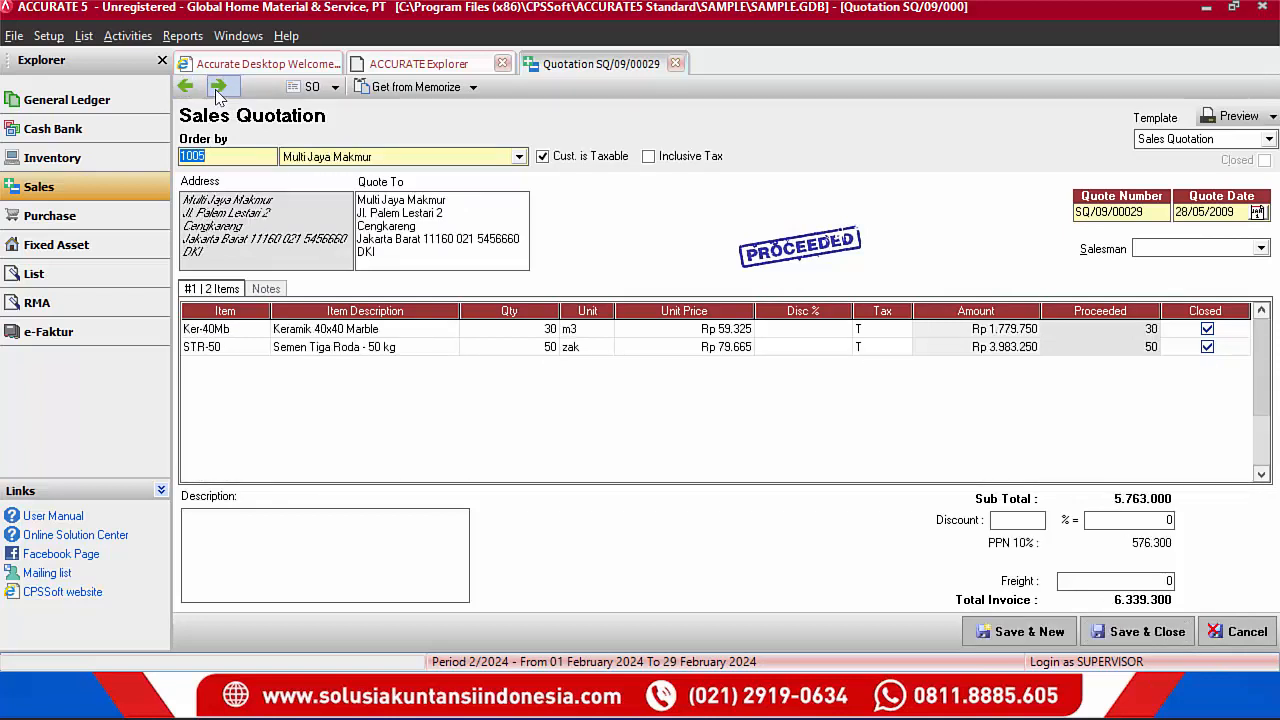
{"action": "left_click", "coordinate": [218, 88]}
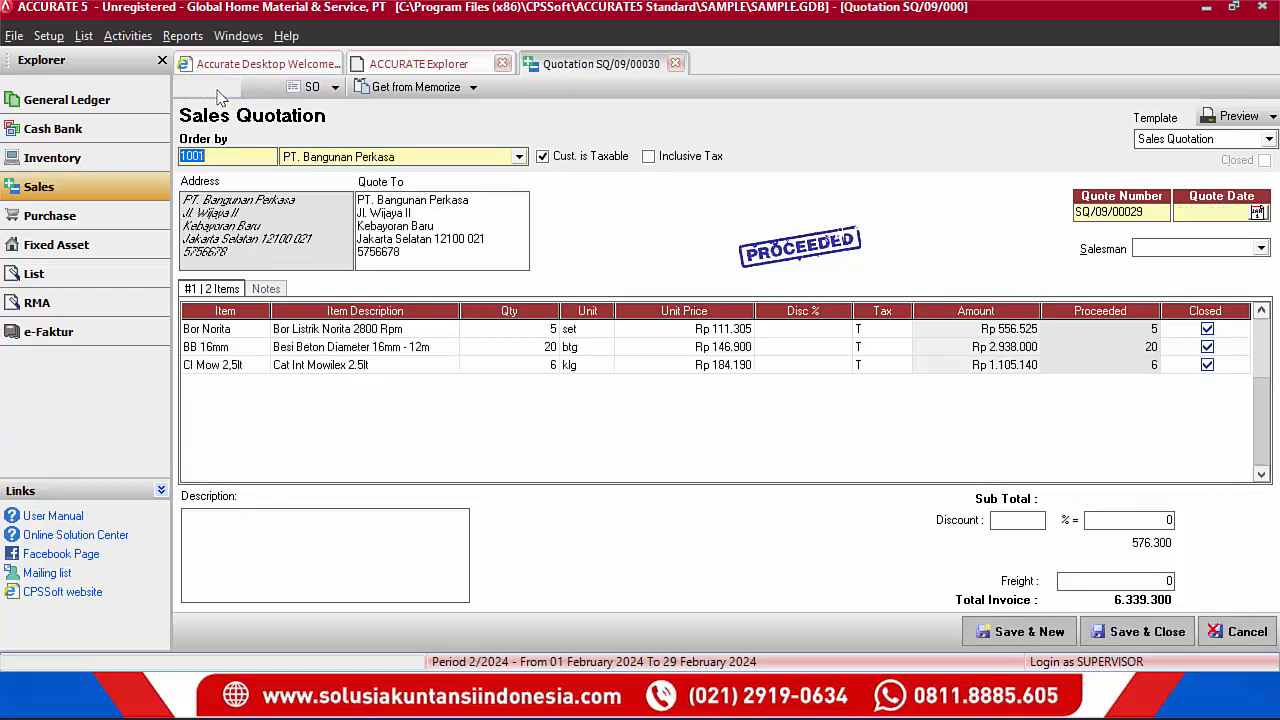
{"action": "left_click", "coordinate": [218, 88]}
{"action": "left_click", "coordinate": [218, 88]}
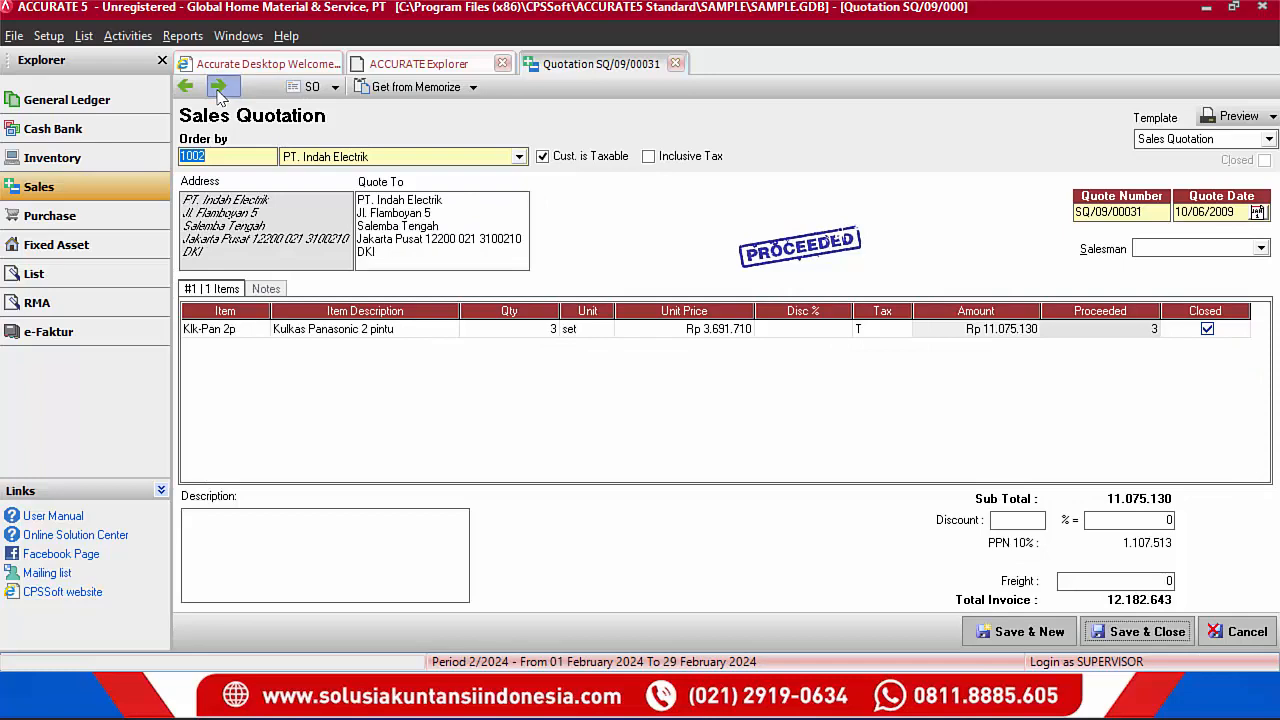
{"action": "left_click", "coordinate": [218, 88]}
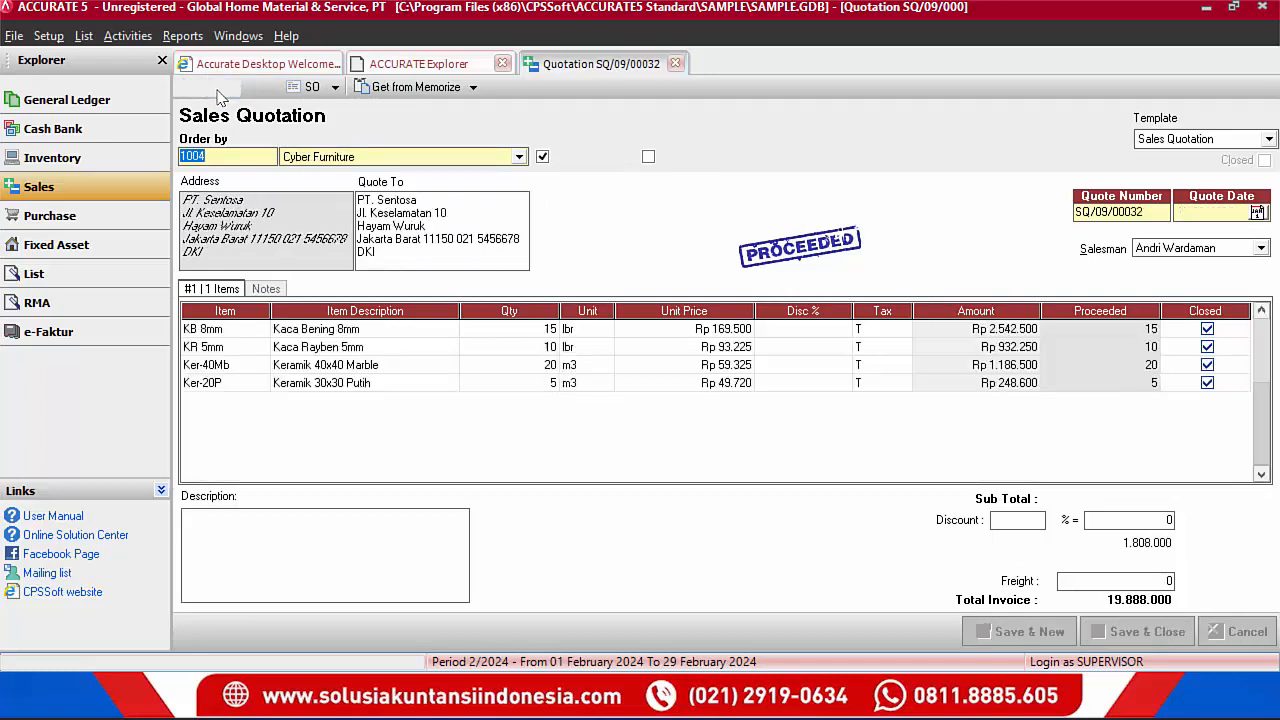
{"action": "left_click", "coordinate": [218, 88]}
{"action": "left_click", "coordinate": [218, 88]}
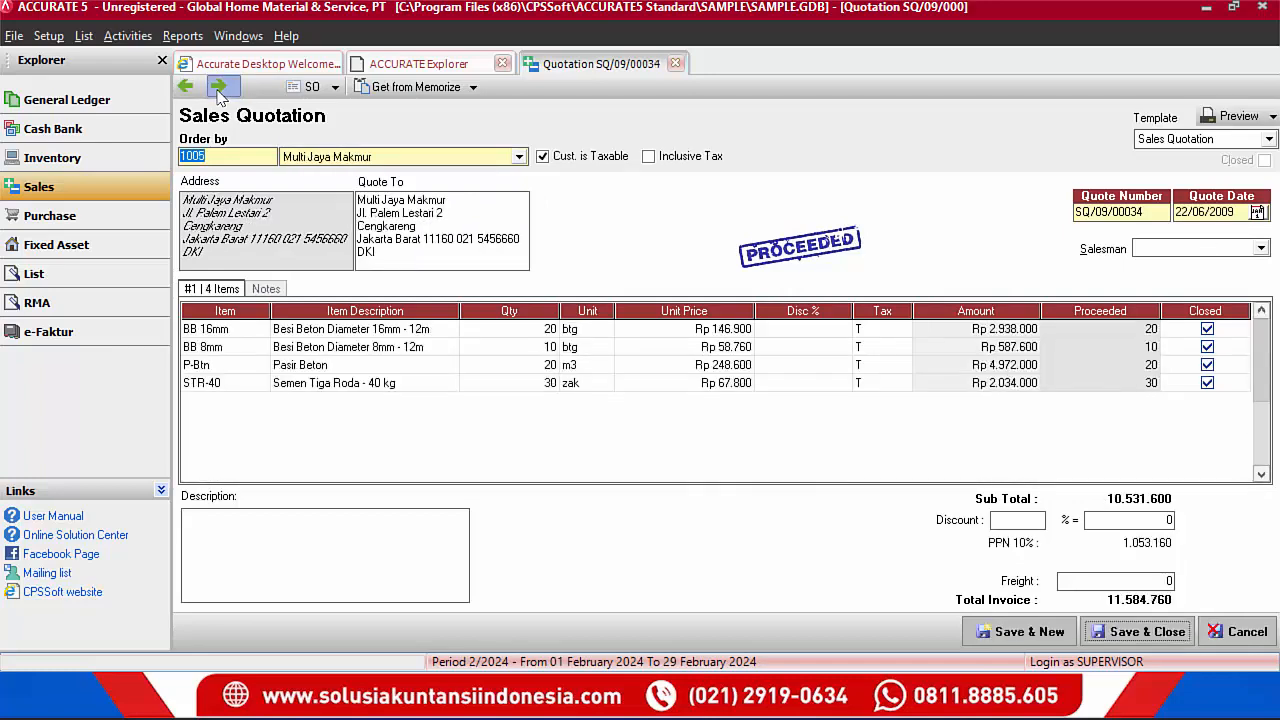
{"action": "left_click", "coordinate": [219, 90]}
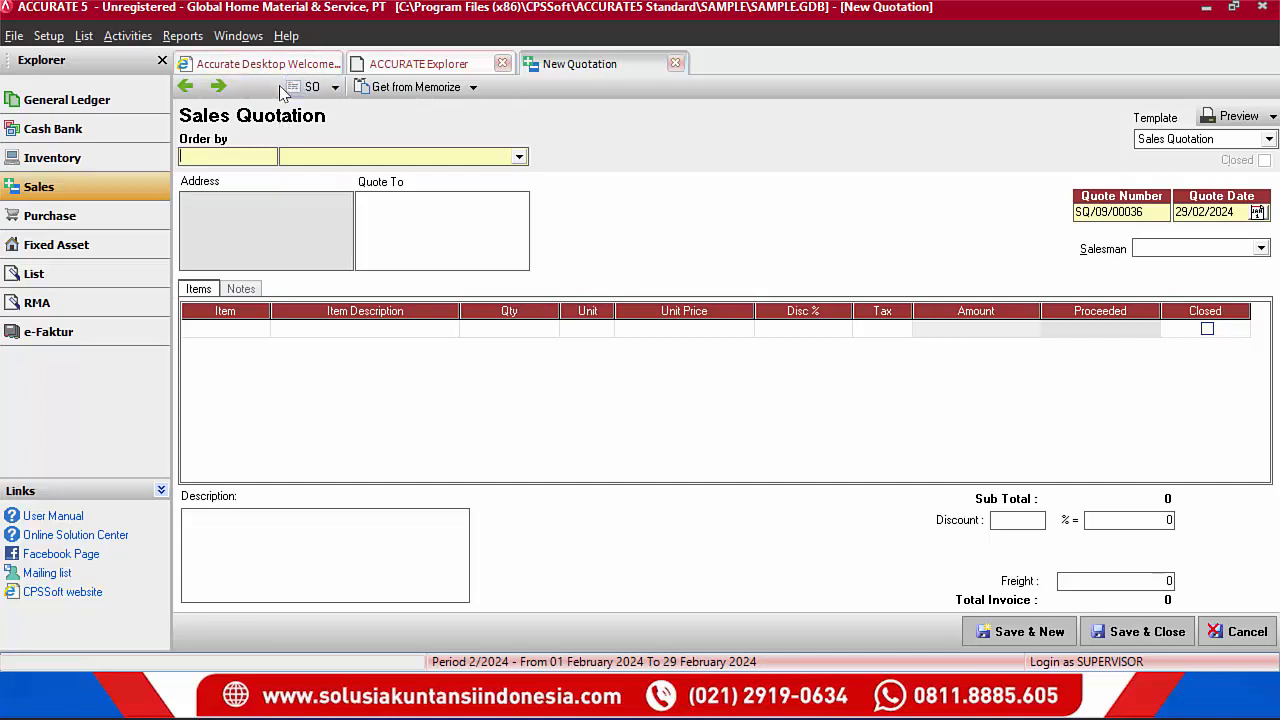
- Try to convert the empty quotation into a sales order (SO), a delivery order (DO) and a sales invoice
{"action": "left_click", "coordinate": [335, 88]}
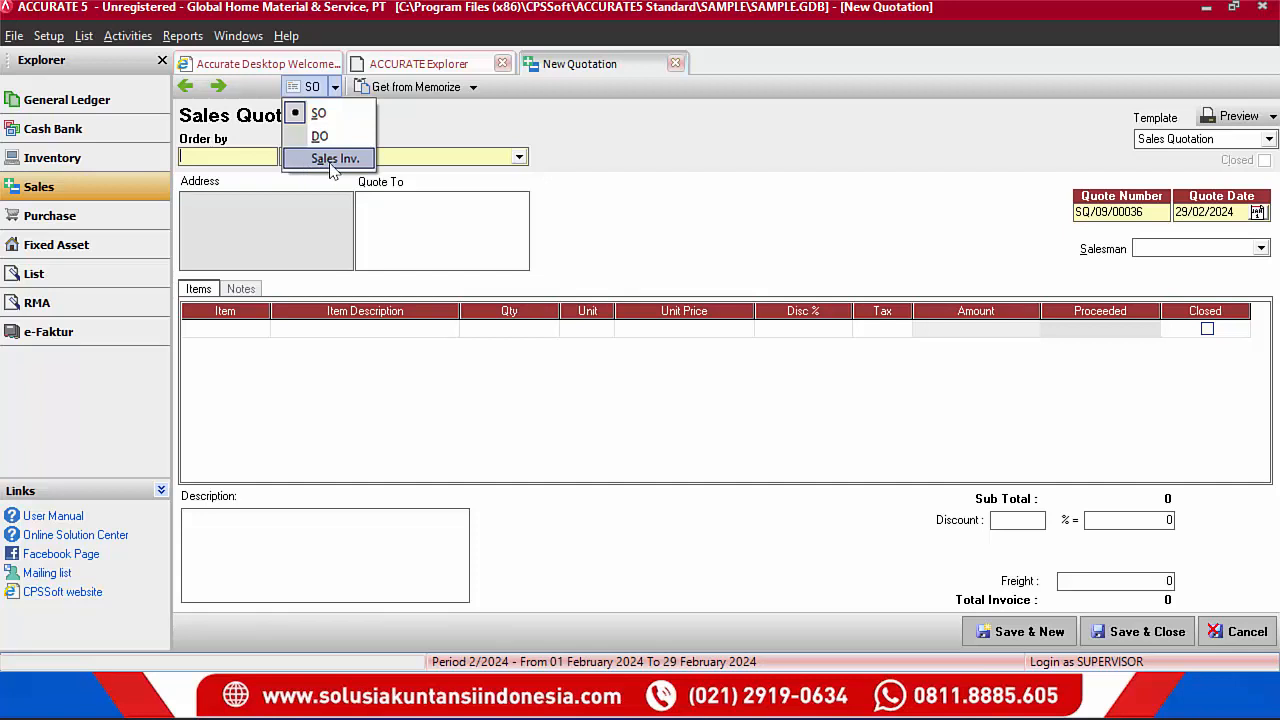
{"action": "left_click", "coordinate": [305, 118]}
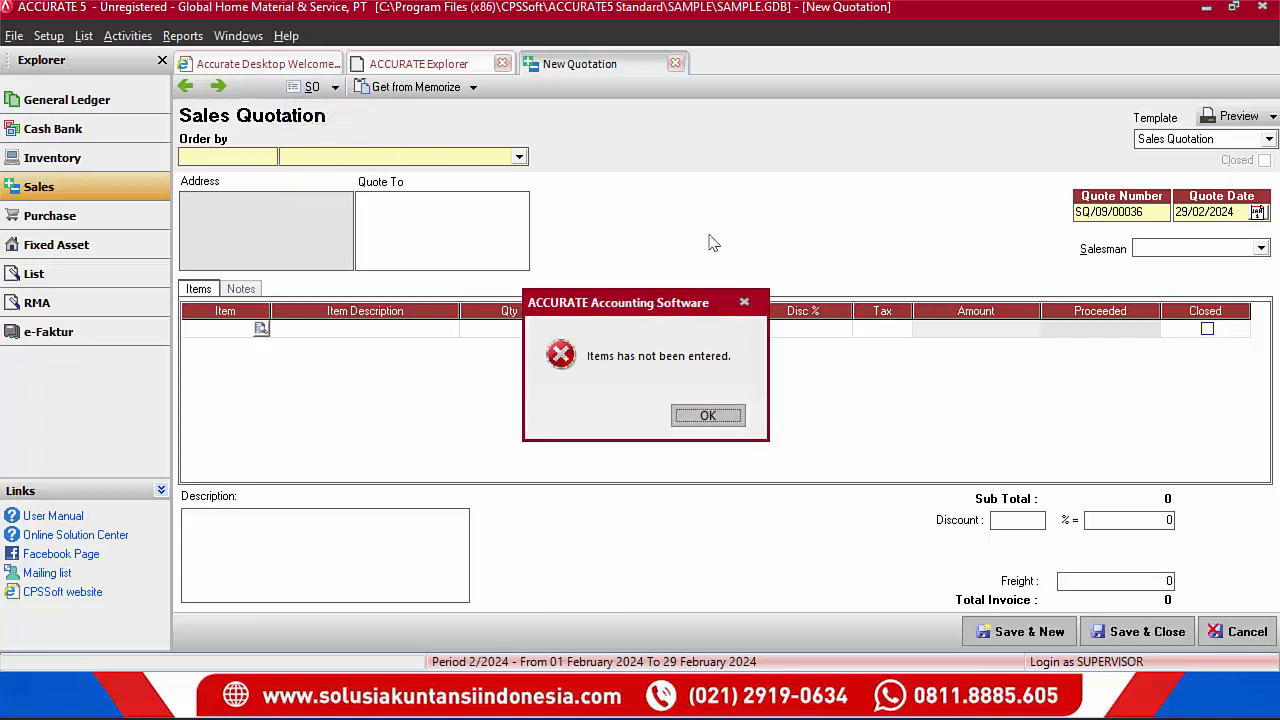
{"action": "left_click", "coordinate": [692, 412]}
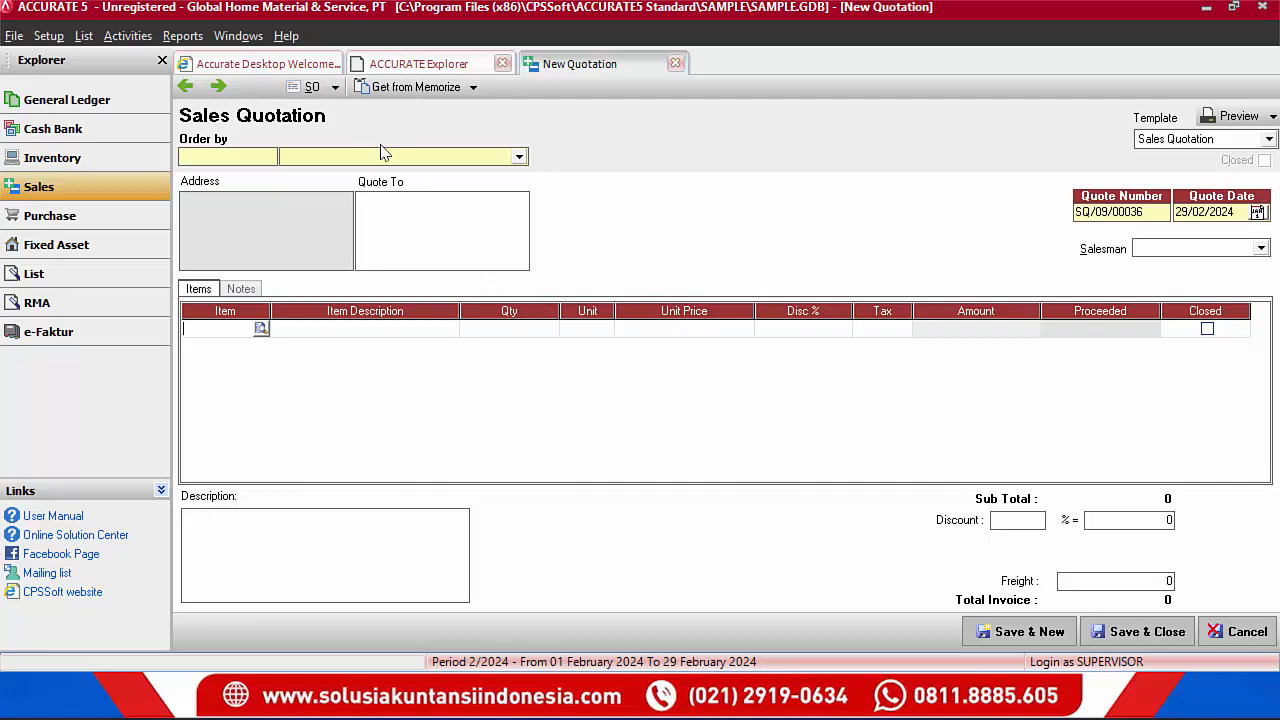
{"action": "left_click", "coordinate": [336, 88]}
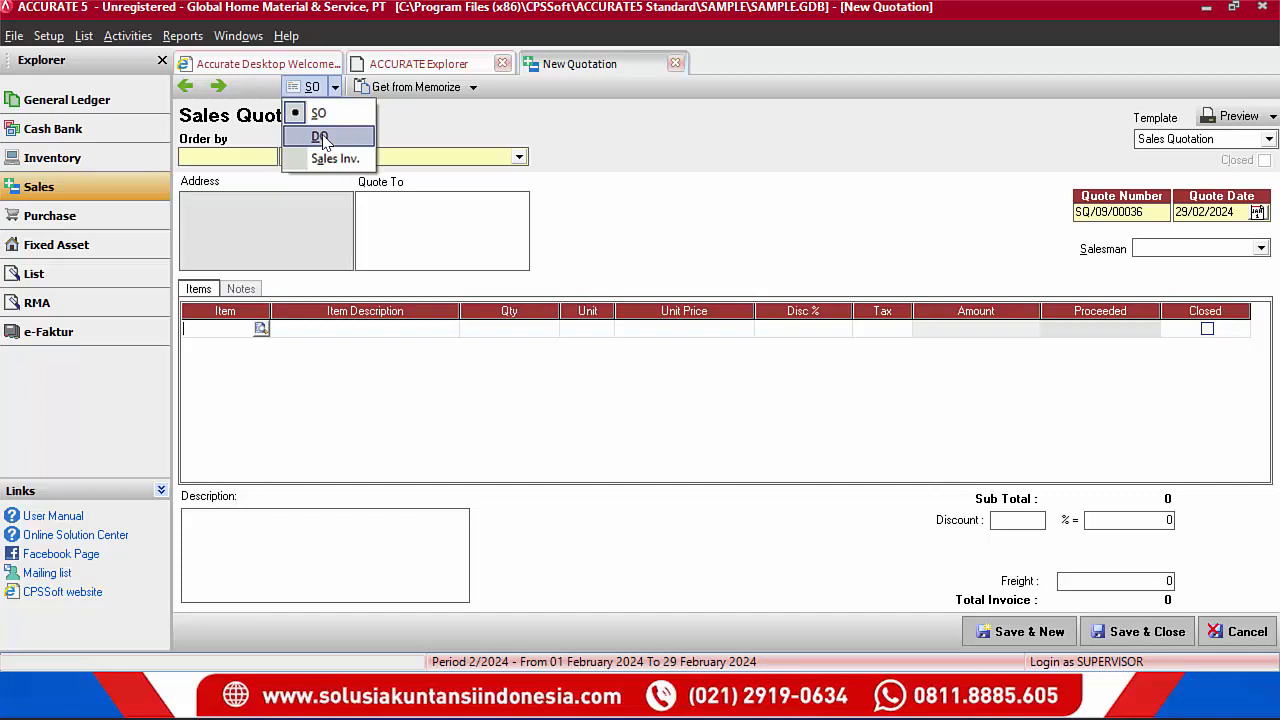
{"action": "left_click", "coordinate": [321, 137]}
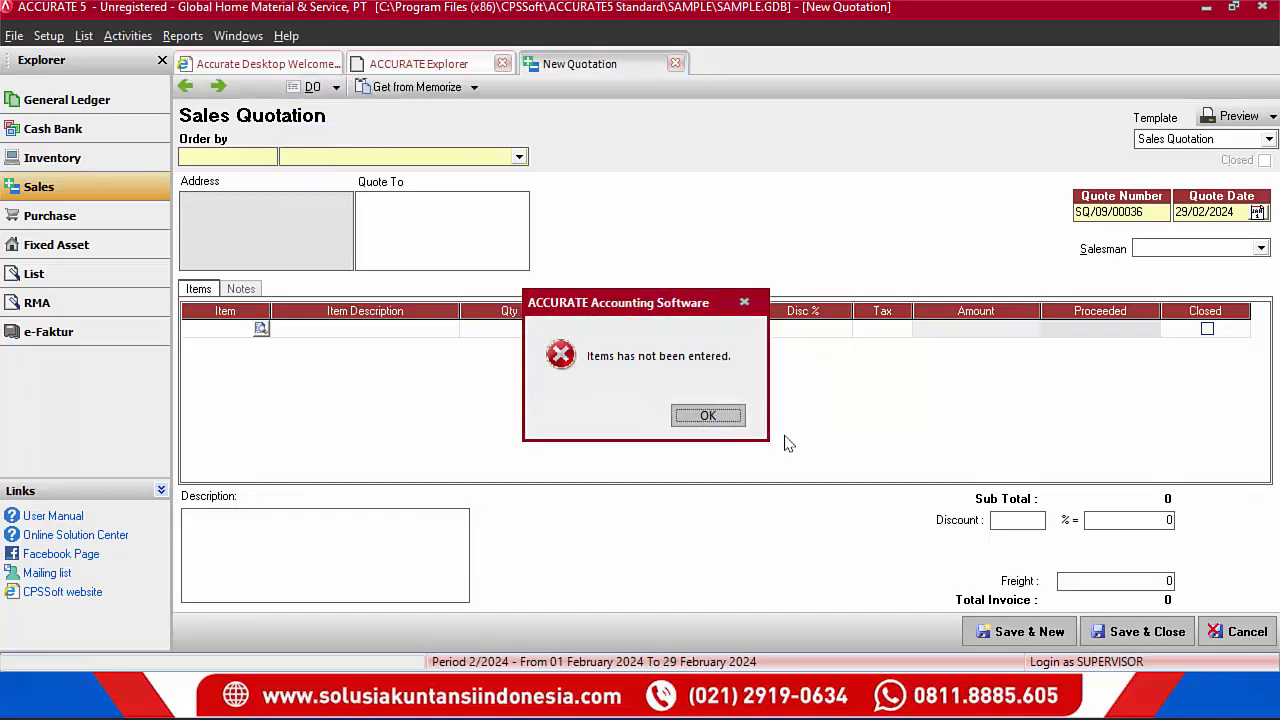
{"action": "left_click", "coordinate": [705, 416]}
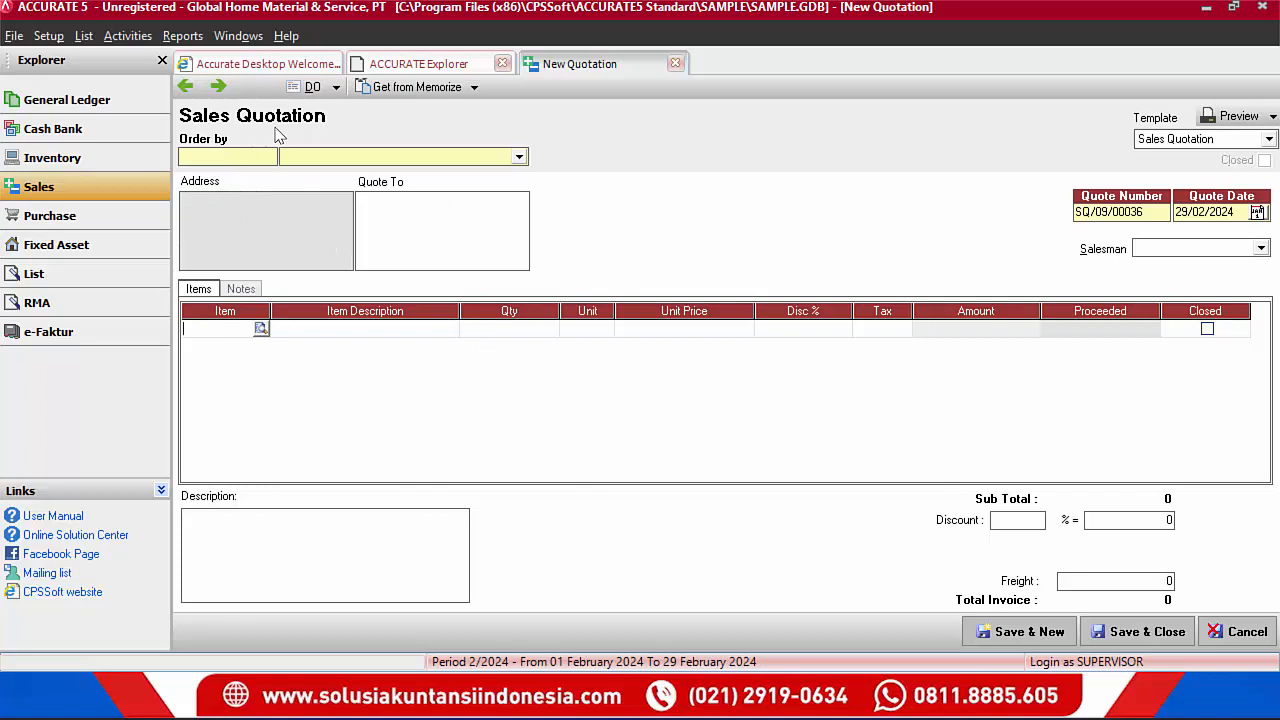
{"action": "left_click", "coordinate": [336, 89]}
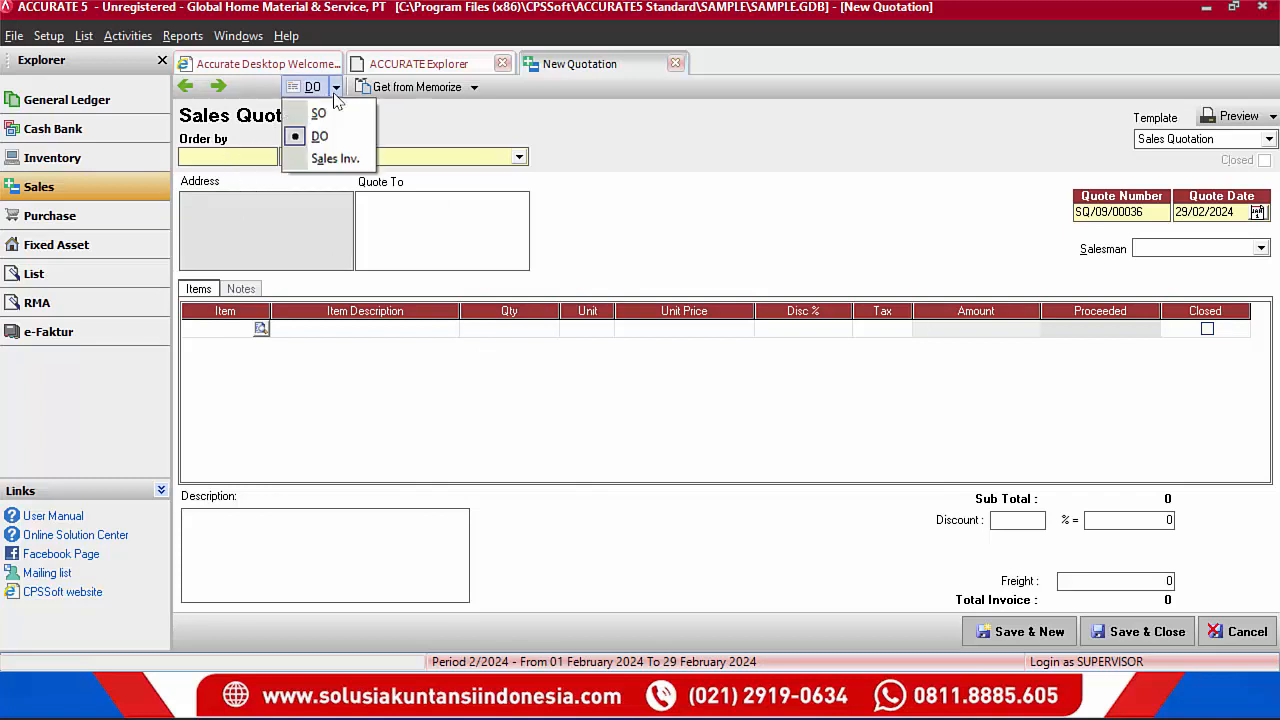
{"action": "left_click", "coordinate": [333, 158]}
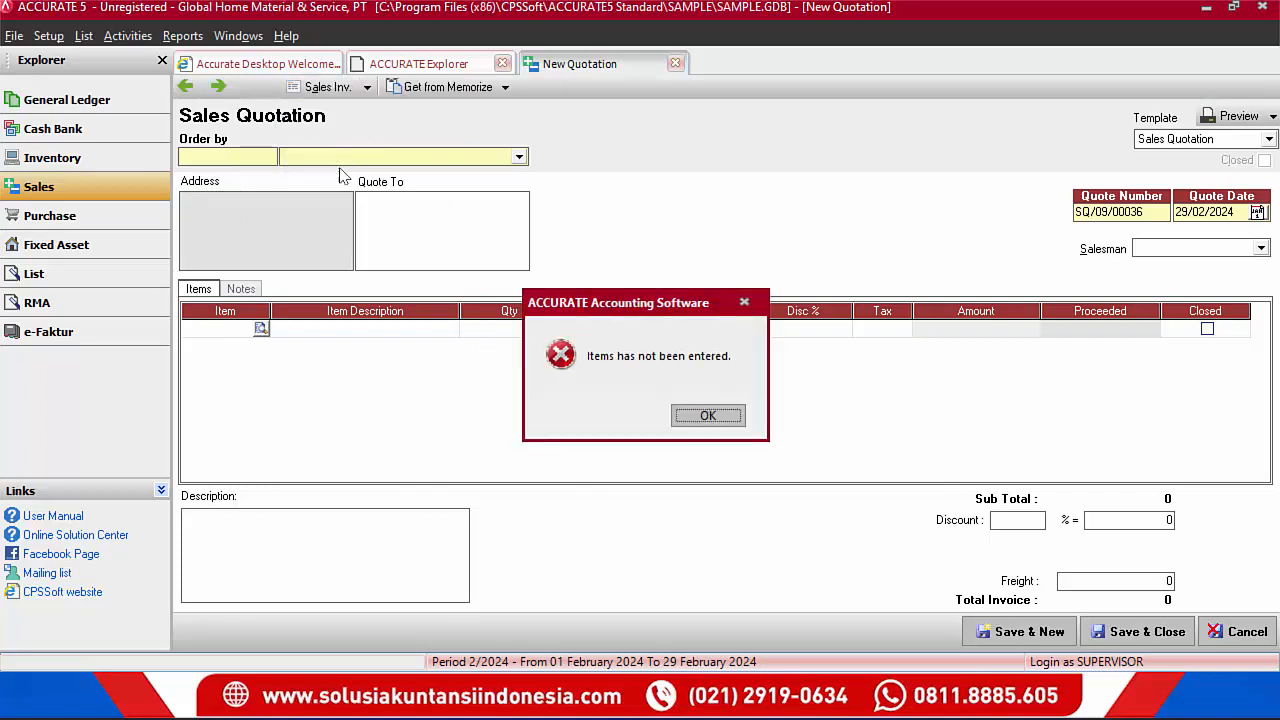
{"action": "left_click", "coordinate": [737, 416]}
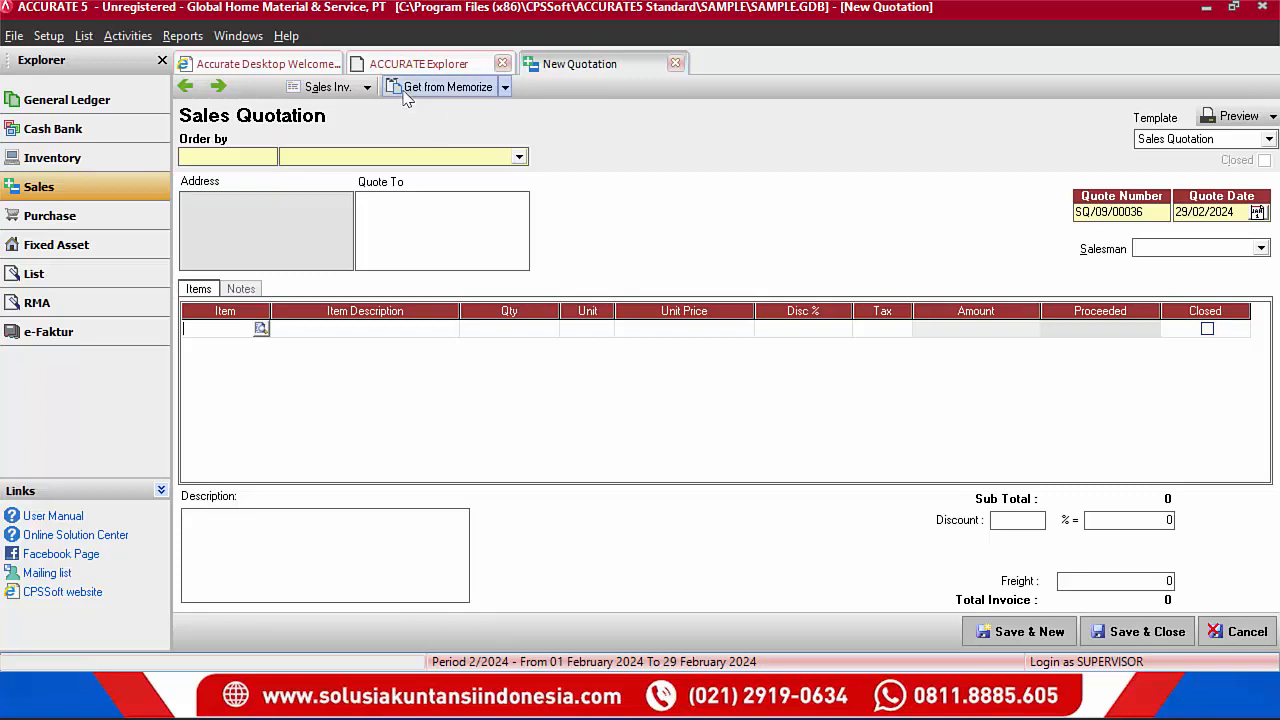
{"action": "left_click", "coordinate": [466, 89]}
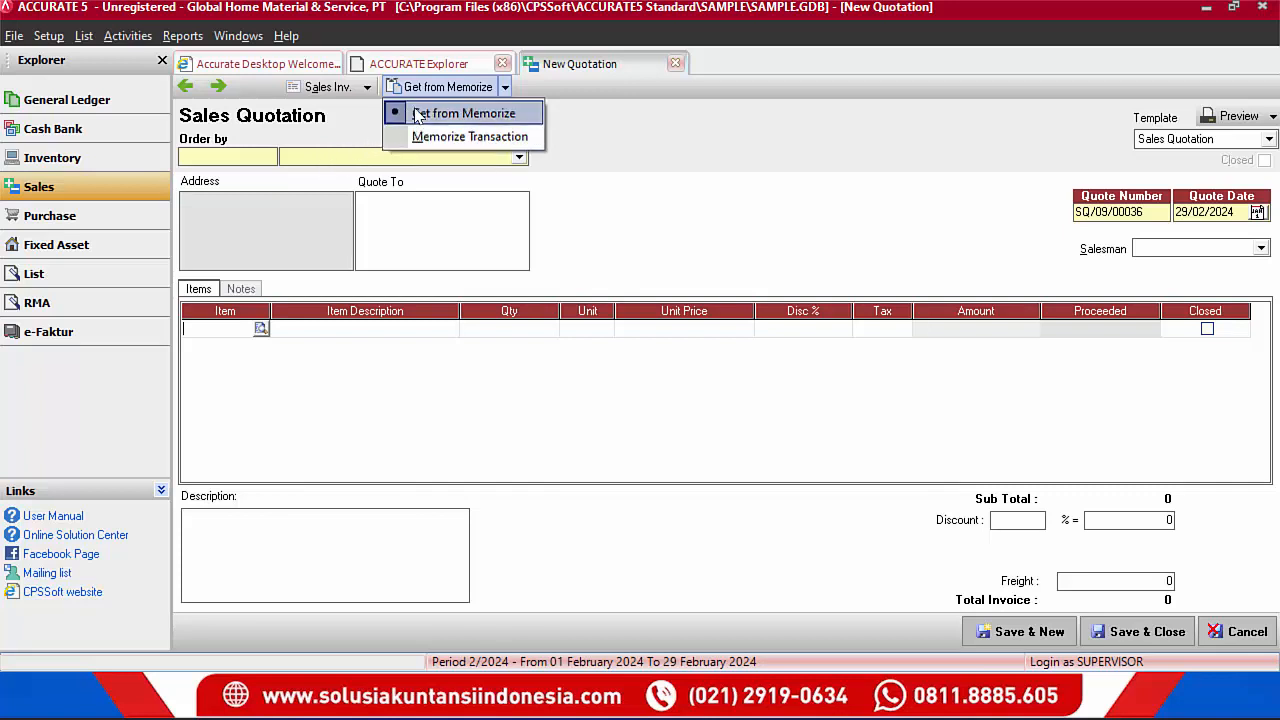
{"action": "left_click", "coordinate": [506, 92]}
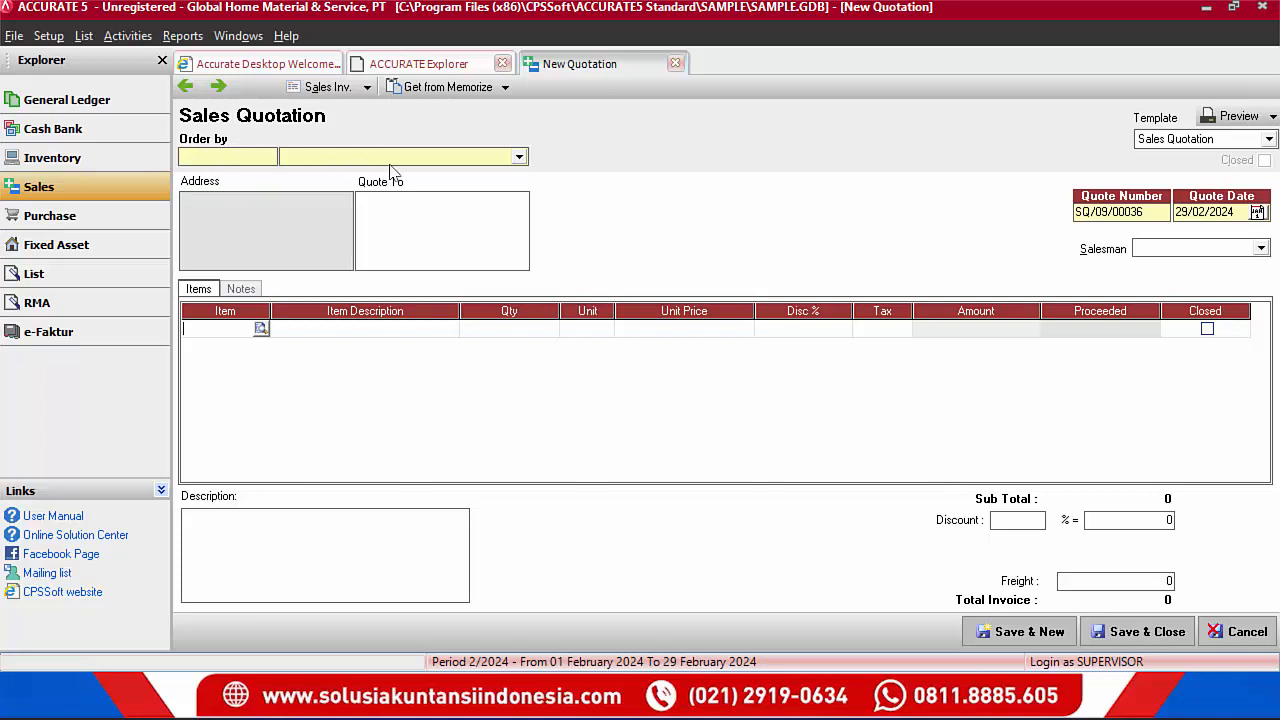
- Set Cyber Furniture as the ordering customer of the new quotation
{"action": "left_click", "coordinate": [517, 157]}
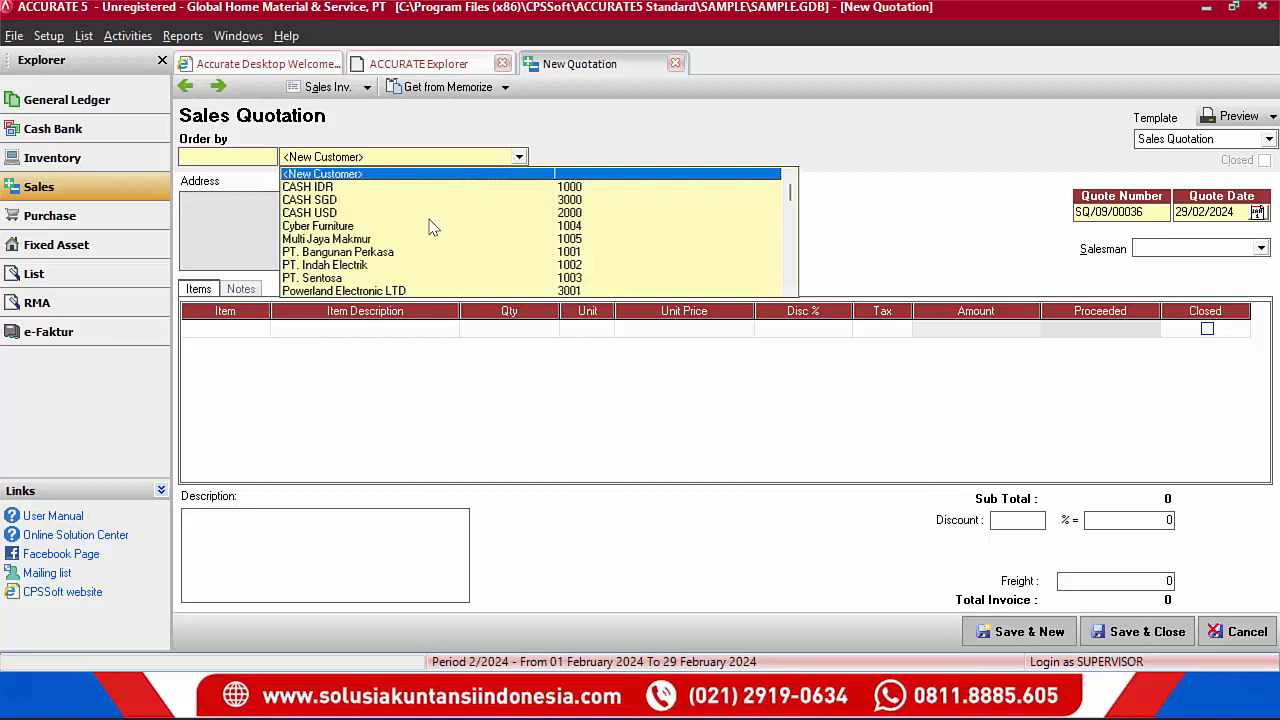
{"action": "left_click", "coordinate": [347, 229]}
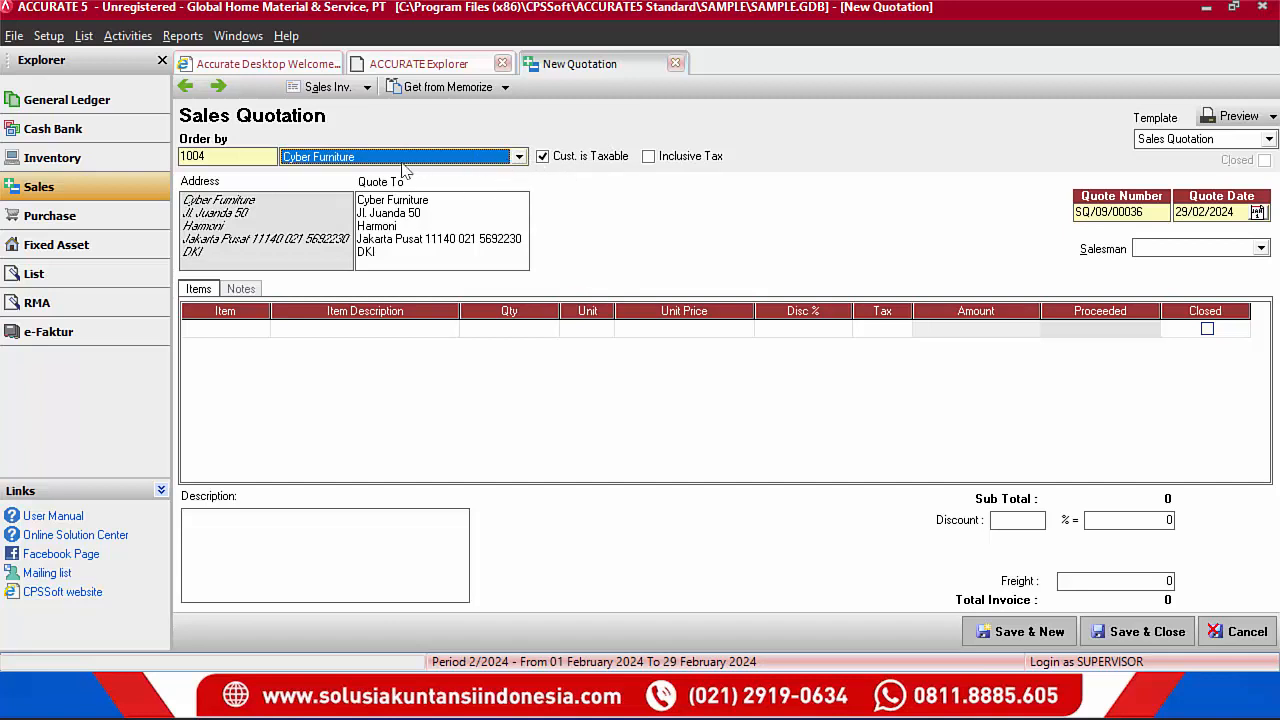
{"action": "left_click", "coordinate": [680, 165]}
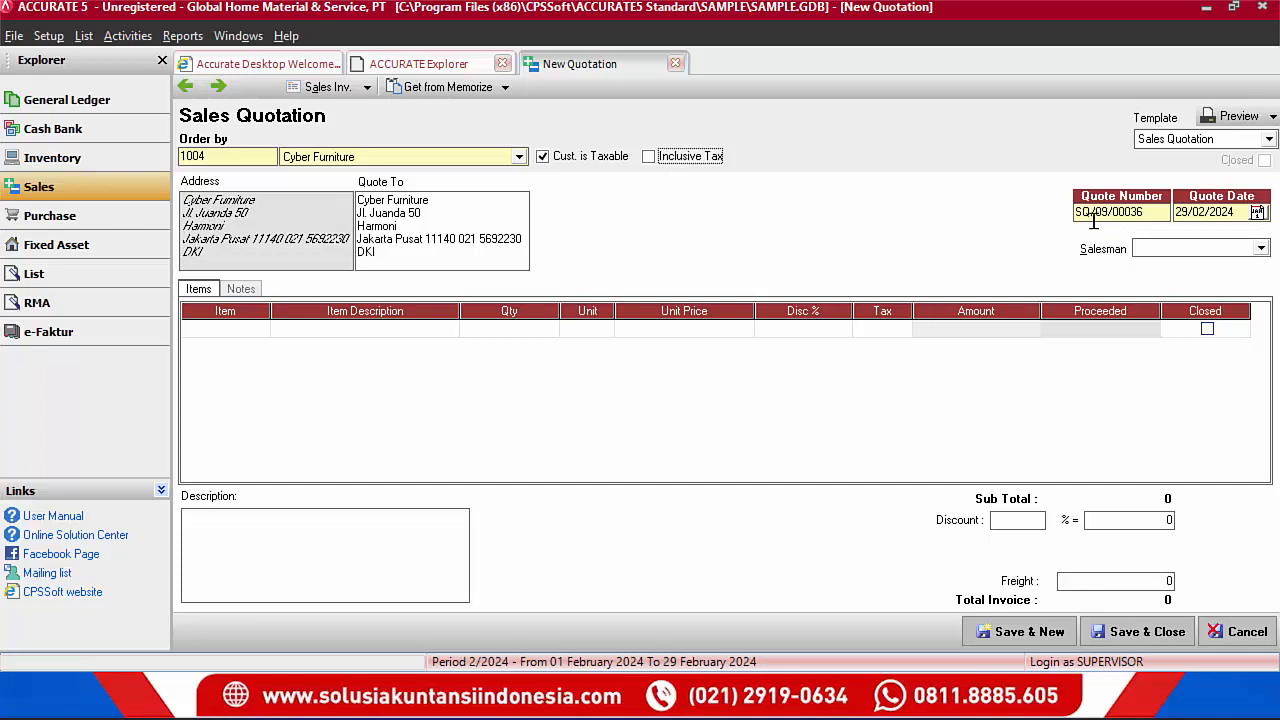
- Examine the quotation's number, the calendar for its date and the list of available salesmen
{"action": "left_click", "coordinate": [1150, 211]}
{"action": "left_click_drag", "start_coordinate": [1146, 211], "coordinate": [1061, 211]}
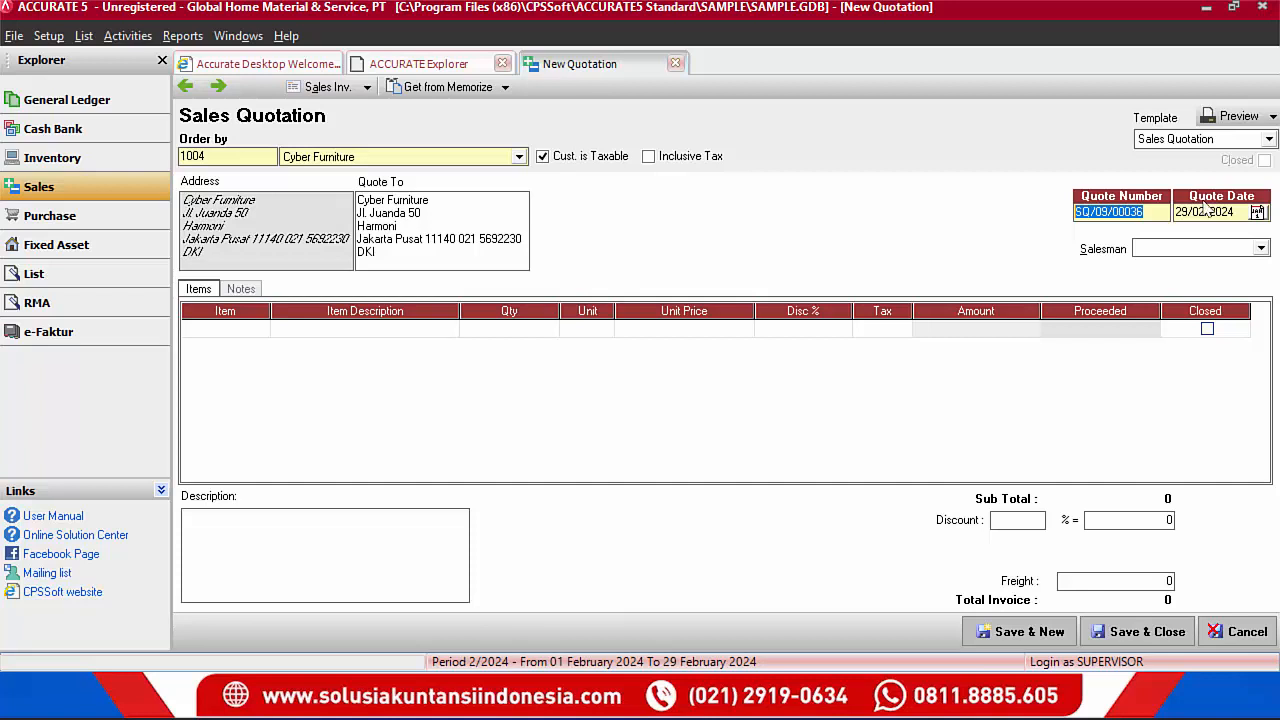
{"action": "left_click", "coordinate": [1257, 212]}
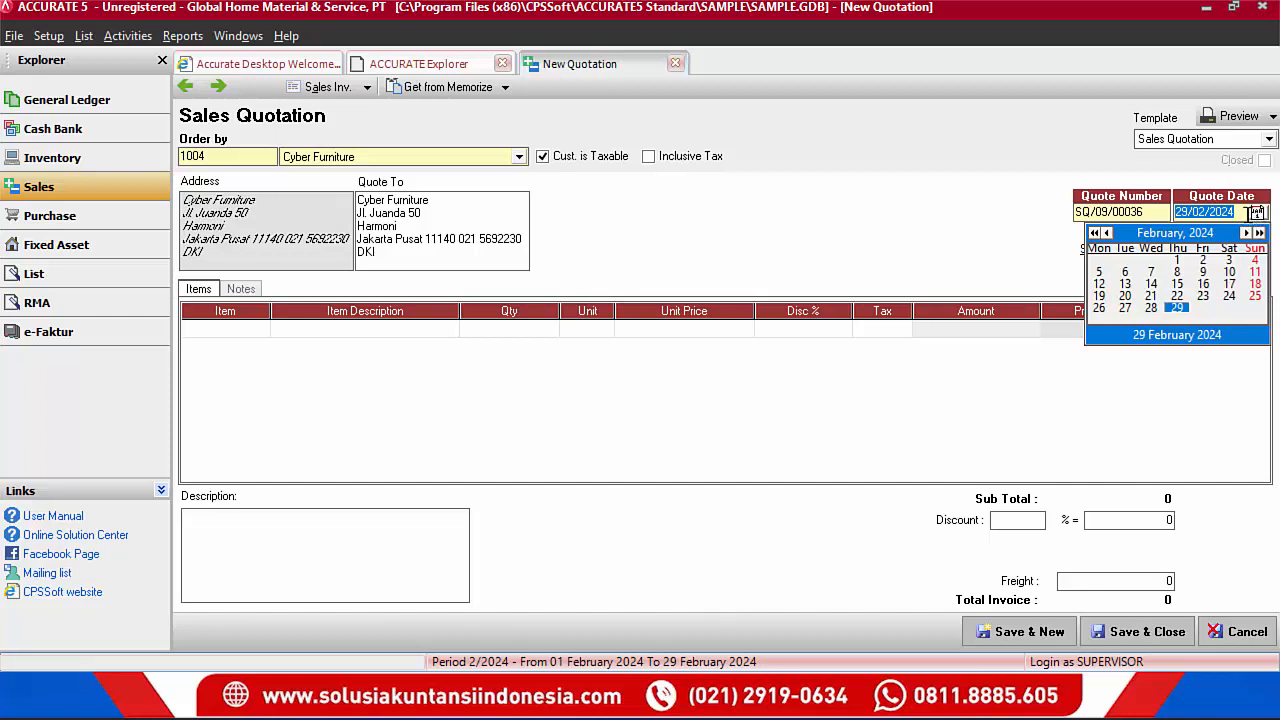
{"action": "left_click", "coordinate": [1010, 228]}
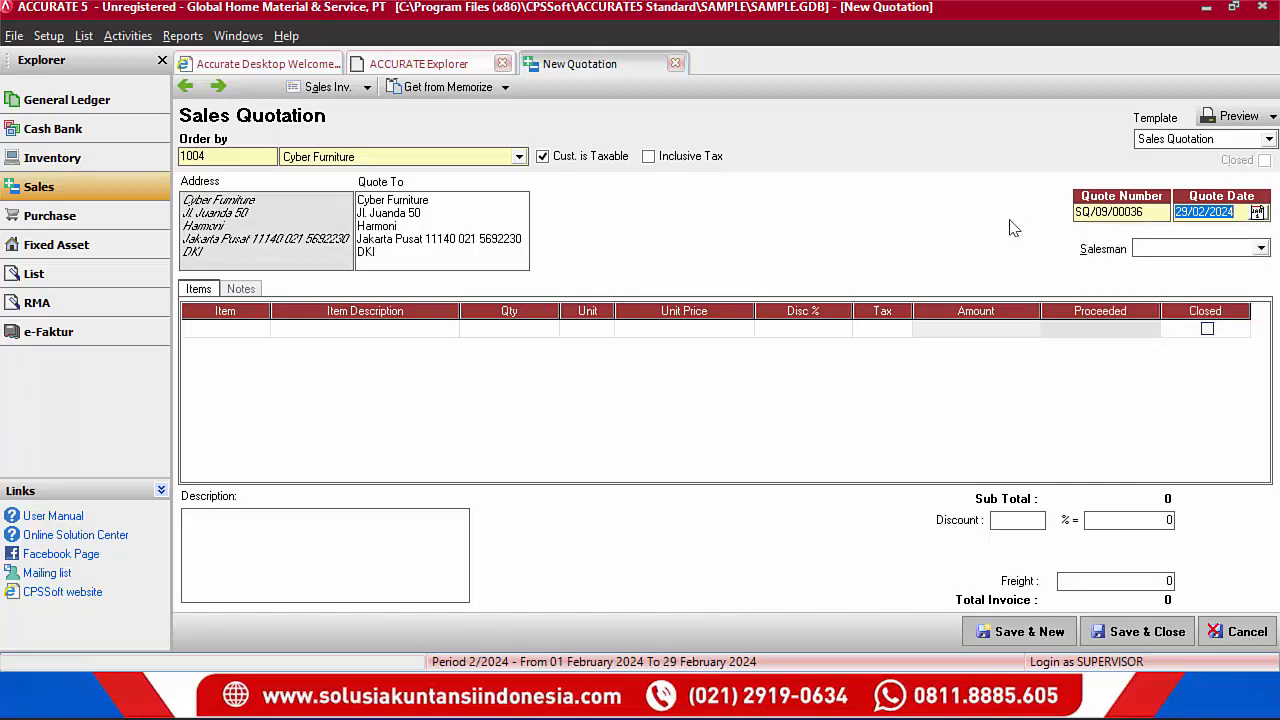
{"action": "left_click", "coordinate": [1247, 250]}
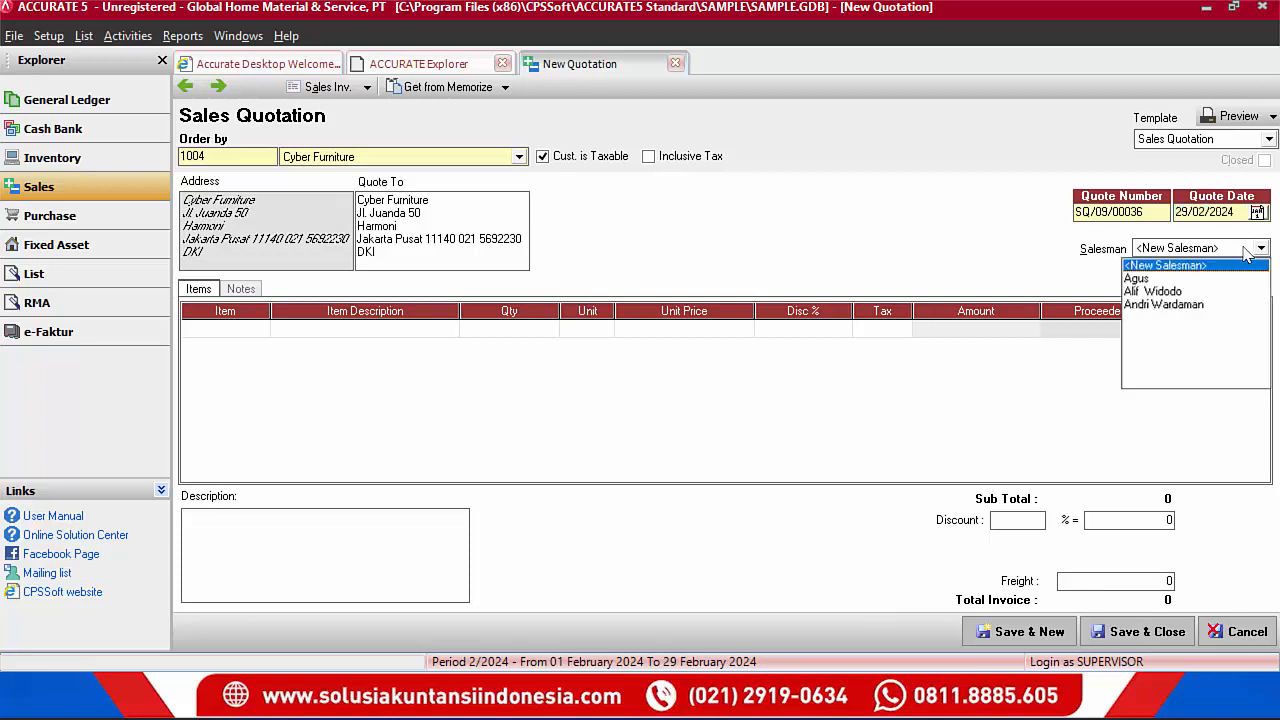
{"action": "left_click", "coordinate": [1247, 253]}
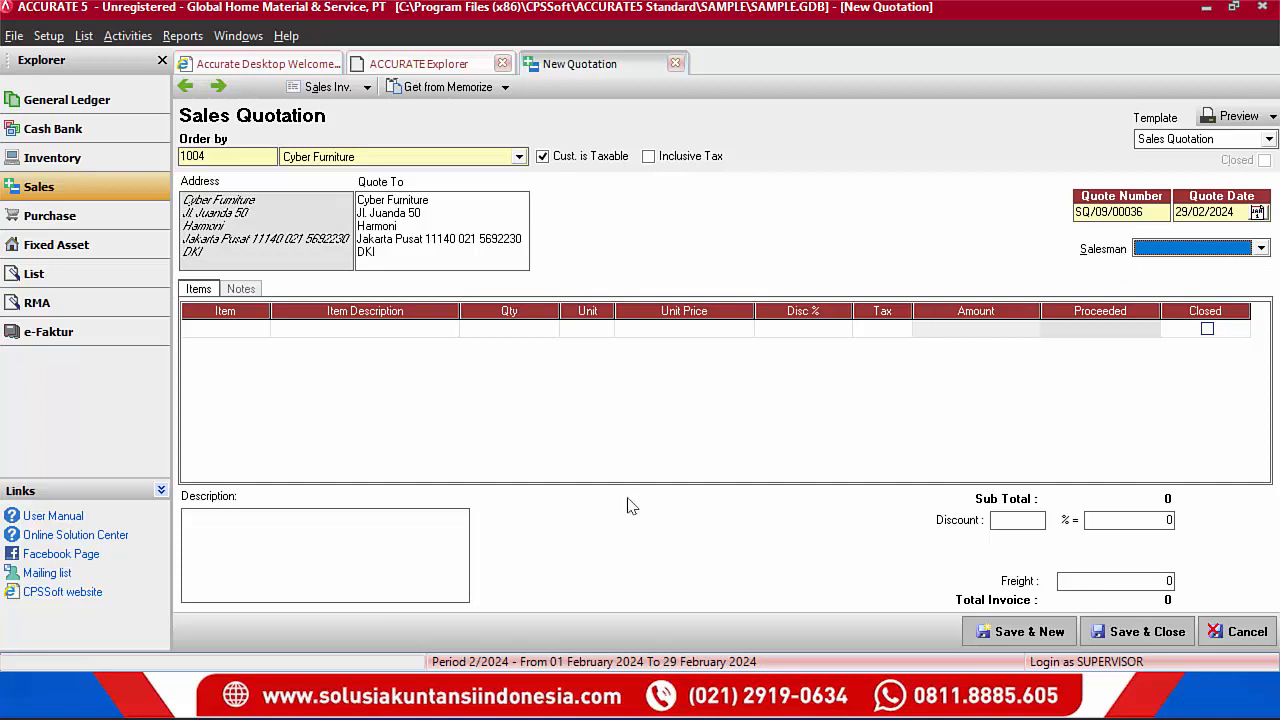
- Add the item AC-Pan (AC Panasonic 000022) to the quotation's first item line
{"action": "key", "text": "Tab"}
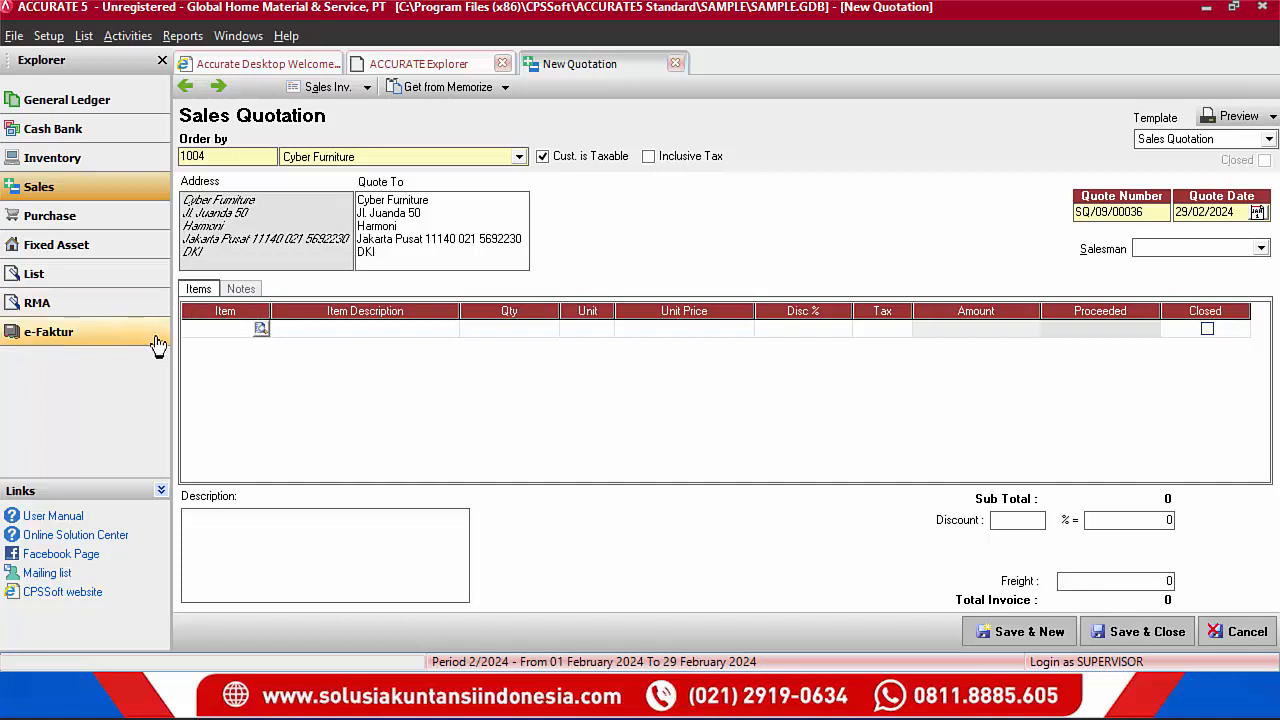
{"action": "left_click", "coordinate": [260, 330]}
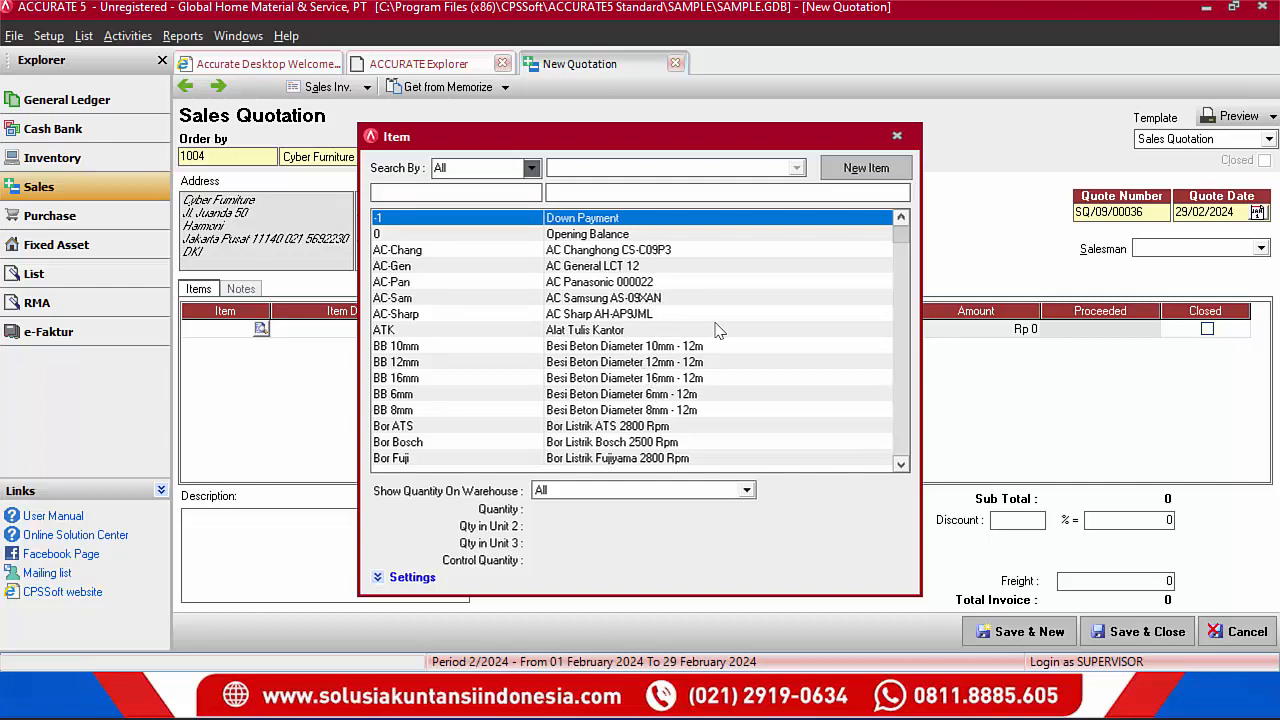
{"action": "left_click", "coordinate": [900, 466]}
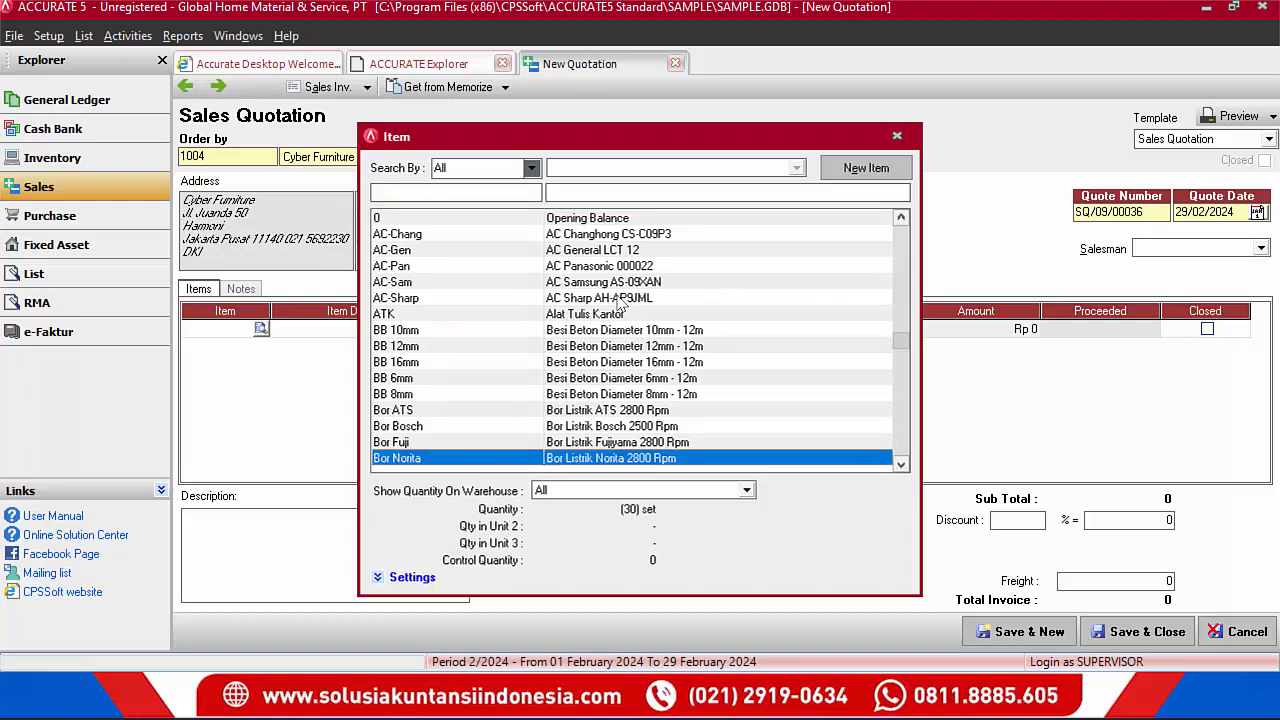
{"action": "double_click", "coordinate": [620, 266]}
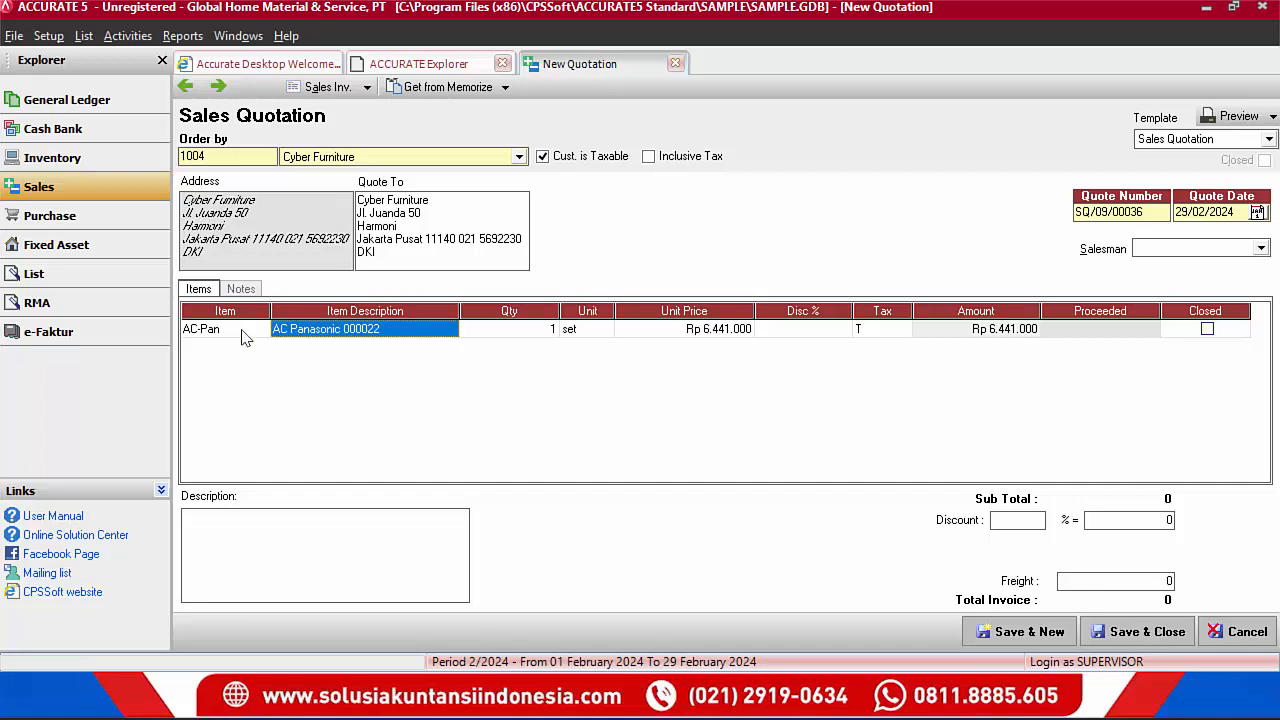
- Shorten the first line's item description to "AC Panasonic" by removing the number at its end
{"action": "left_click", "coordinate": [410, 336]}
{"action": "left_click", "coordinate": [410, 336]}
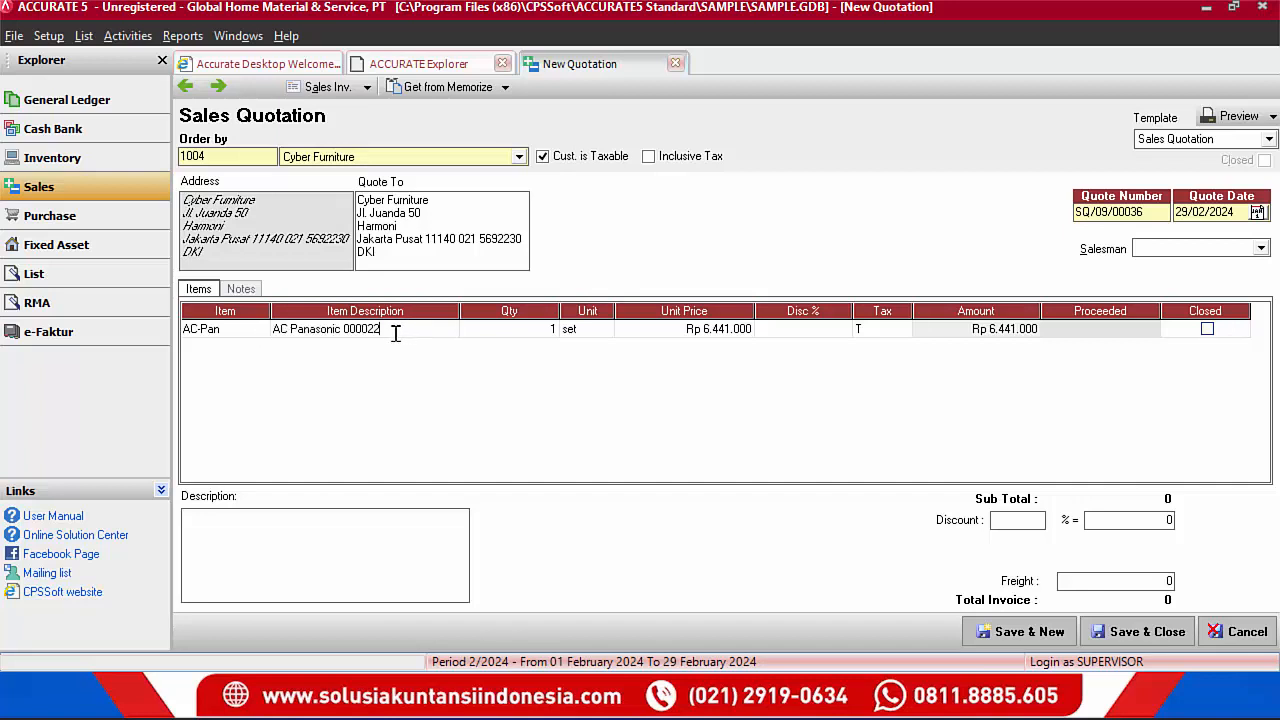
{"action": "mouse_move", "coordinate": [386, 333]}
{"action": "left_mouse_down"}
{"action": "mouse_move", "coordinate": [340, 335]}
{"action": "mouse_move", "coordinate": [389, 338]}
{"action": "left_mouse_up"}
{"action": "key", "text": "BackSpace"}
{"action": "key", "text": "BackSpace"}
{"action": "key", "text": "BackSpace"}
{"action": "key", "text": "BackSpace"}
{"action": "key", "text": "BackSpace"}
{"action": "key", "text": "BackSpace"}
{"action": "key", "text": "Tab"}
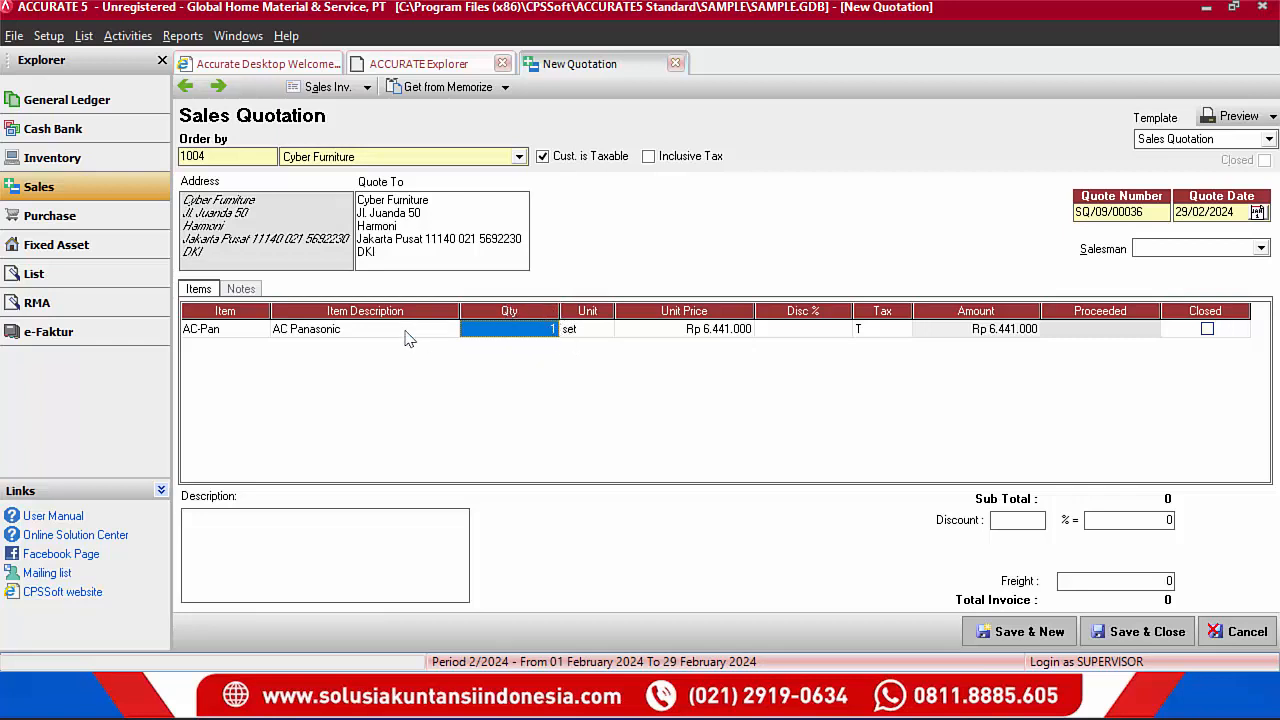
- Give the AC Panasonic line a 3% discount and commit the line
{"action": "left_click", "coordinate": [697, 328]}
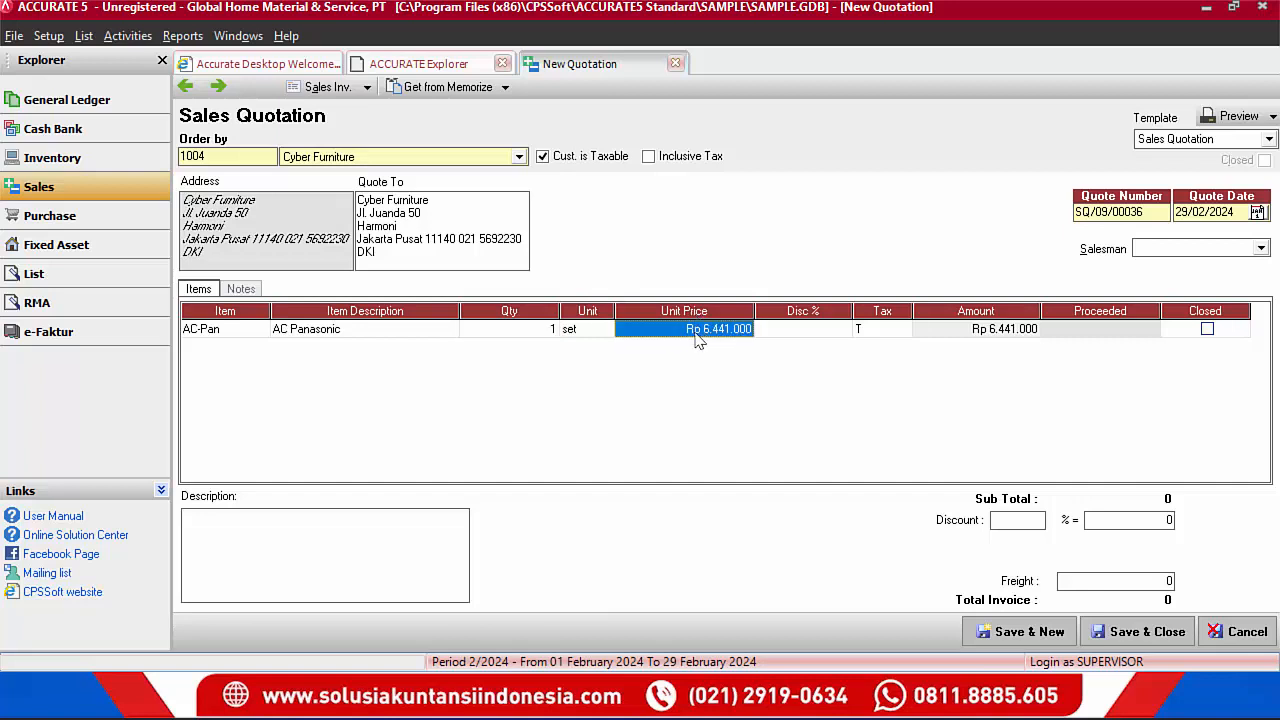
{"action": "left_click", "coordinate": [675, 329]}
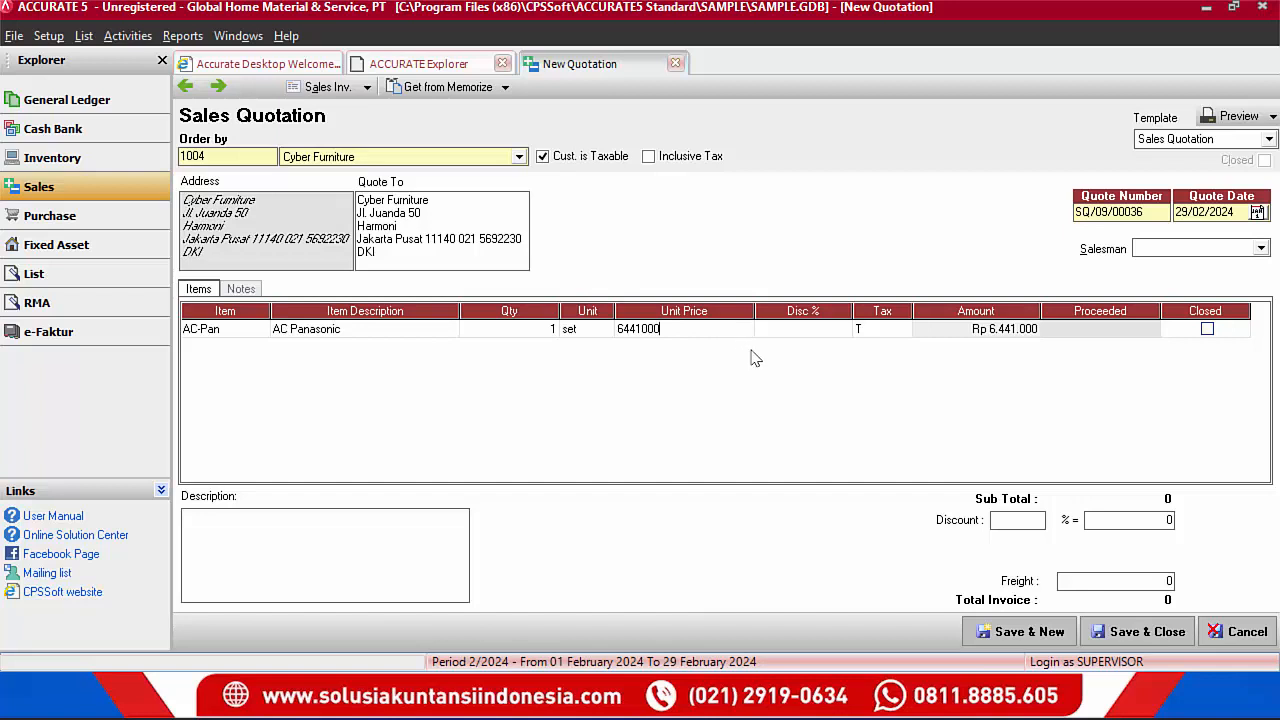
{"action": "left_click", "coordinate": [781, 332]}
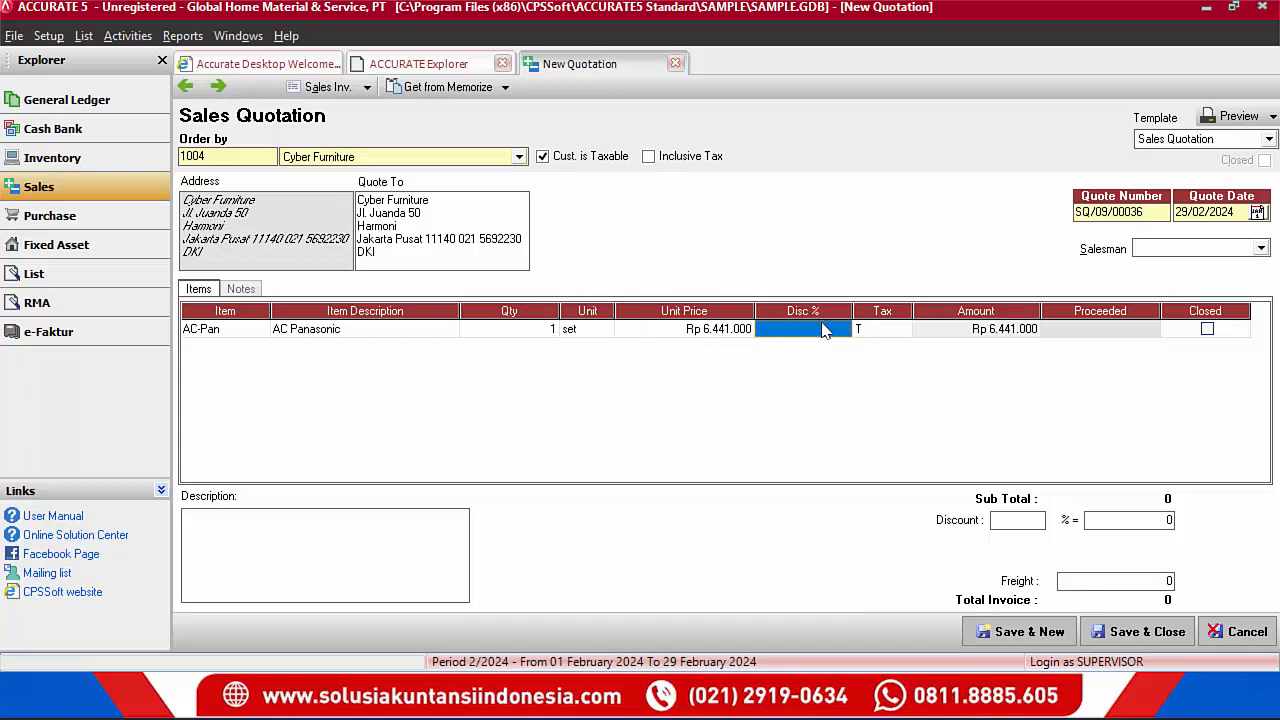
{"action": "type", "text": "3"}
{"action": "key", "text": "Down"}
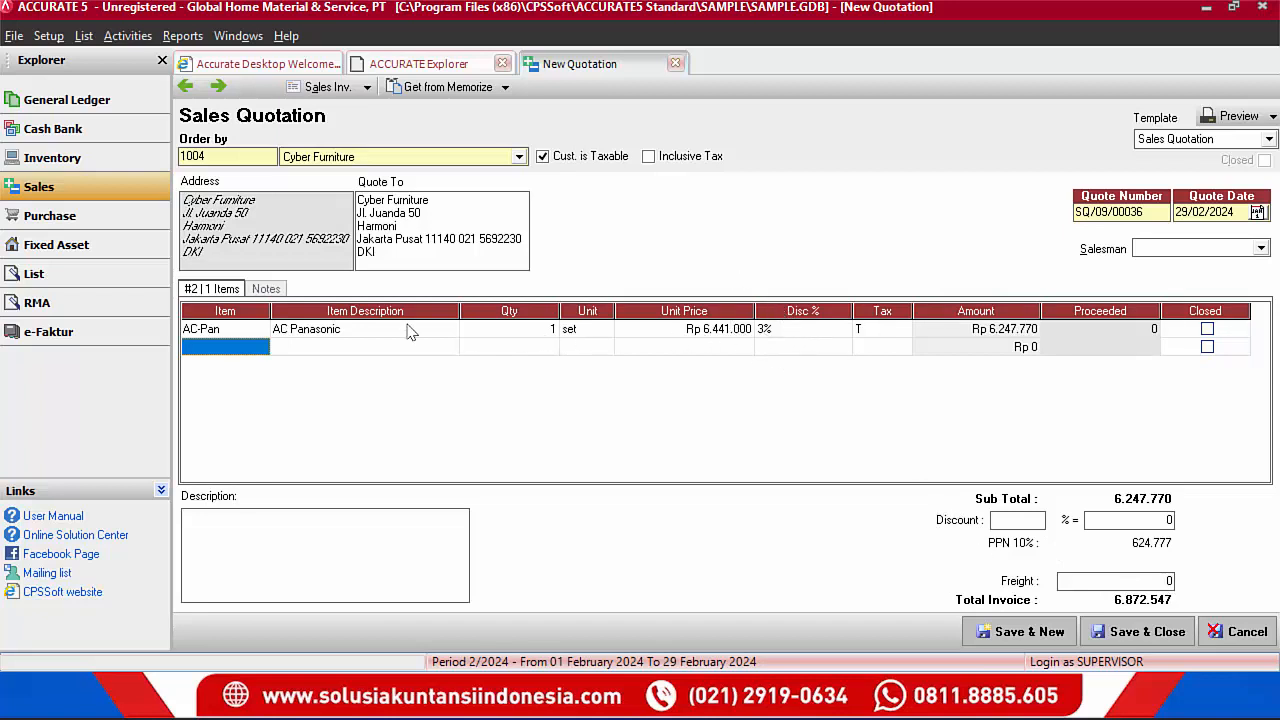
- Add the item AC-Chang (AC Changhong CS-C09P3) as the quotation's second line and commit it
{"action": "left_click", "coordinate": [247, 350]}
{"action": "left_click", "coordinate": [260, 347]}
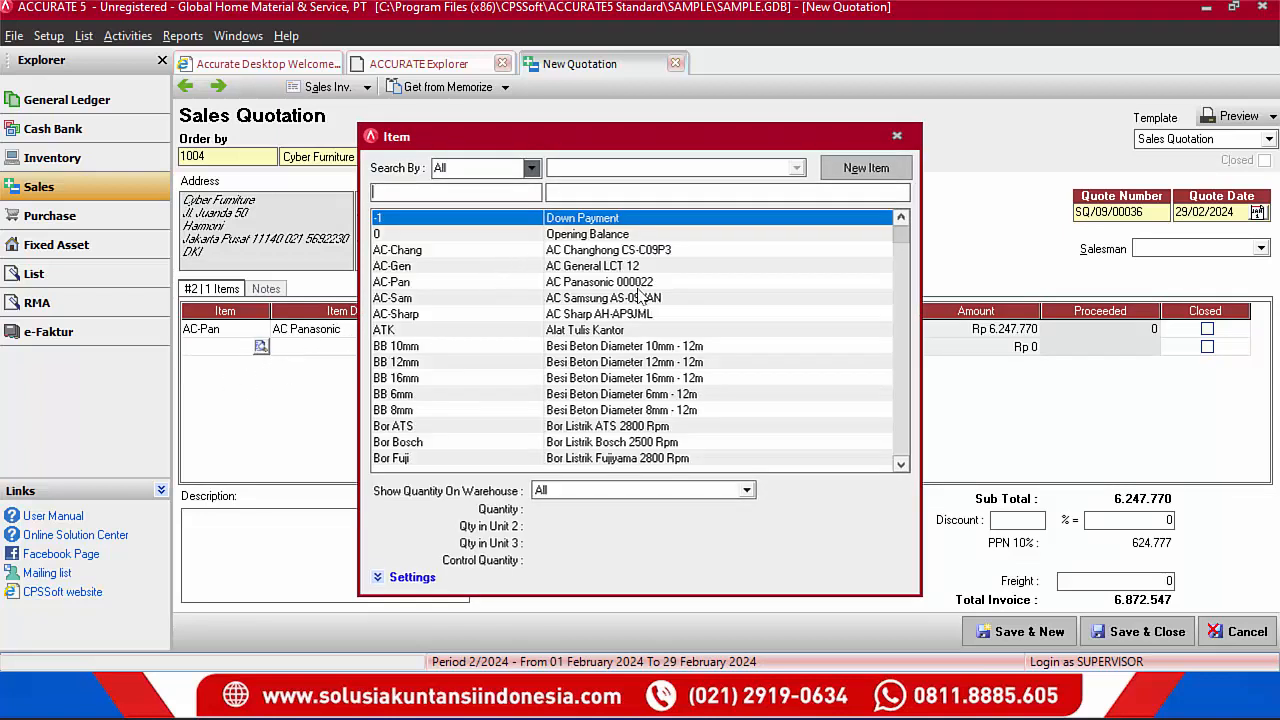
{"action": "left_click", "coordinate": [602, 252]}
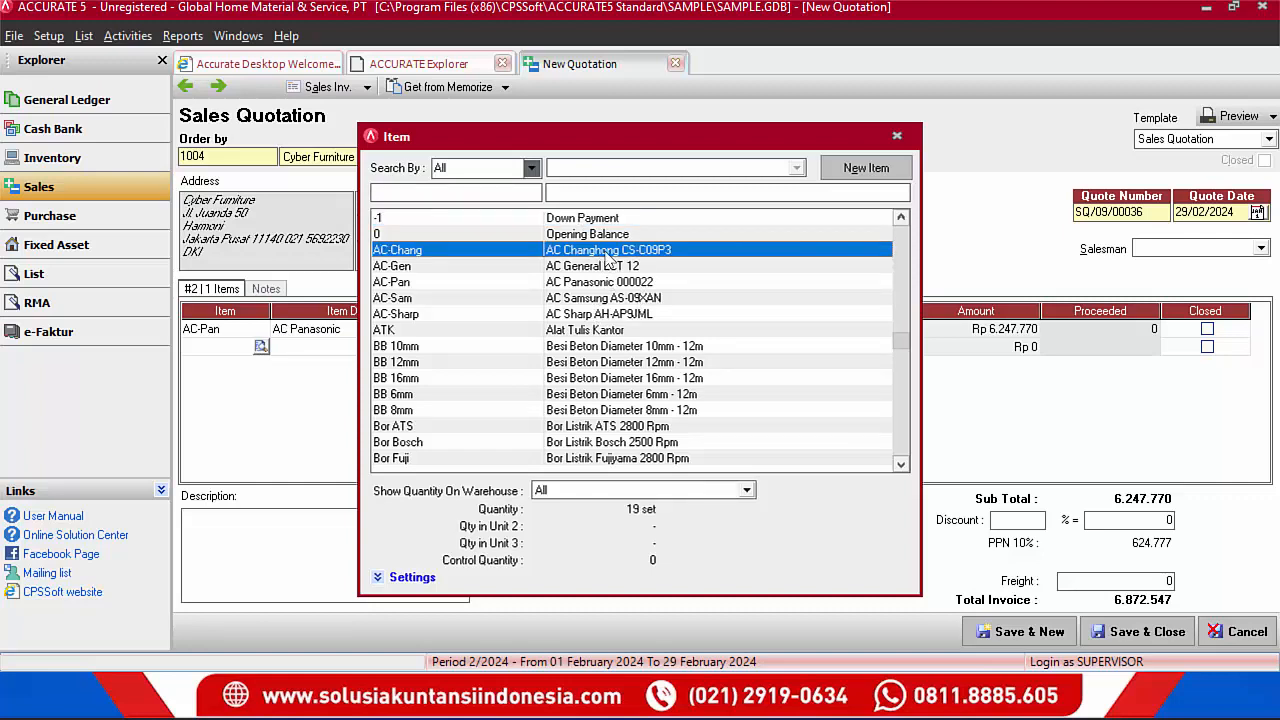
{"action": "double_click", "coordinate": [605, 251]}
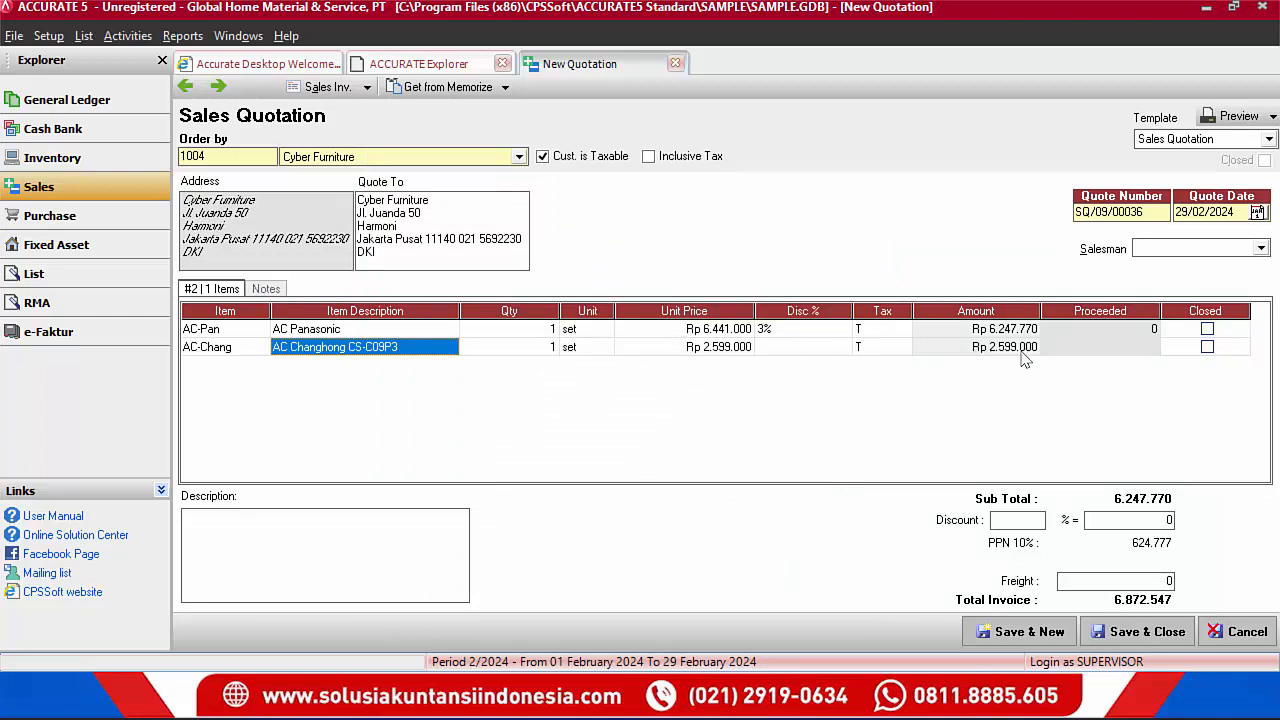
{"action": "key", "text": "Tab"}
{"action": "key", "text": "Tab"}
{"action": "key", "text": "Tab"}
{"action": "key", "text": "Tab"}
{"action": "key", "text": "Tab"}
{"action": "key", "text": "Tab"}
{"action": "key", "text": "Tab"}
{"action": "key", "text": "Tab"}
{"action": "key", "text": "Tab"}
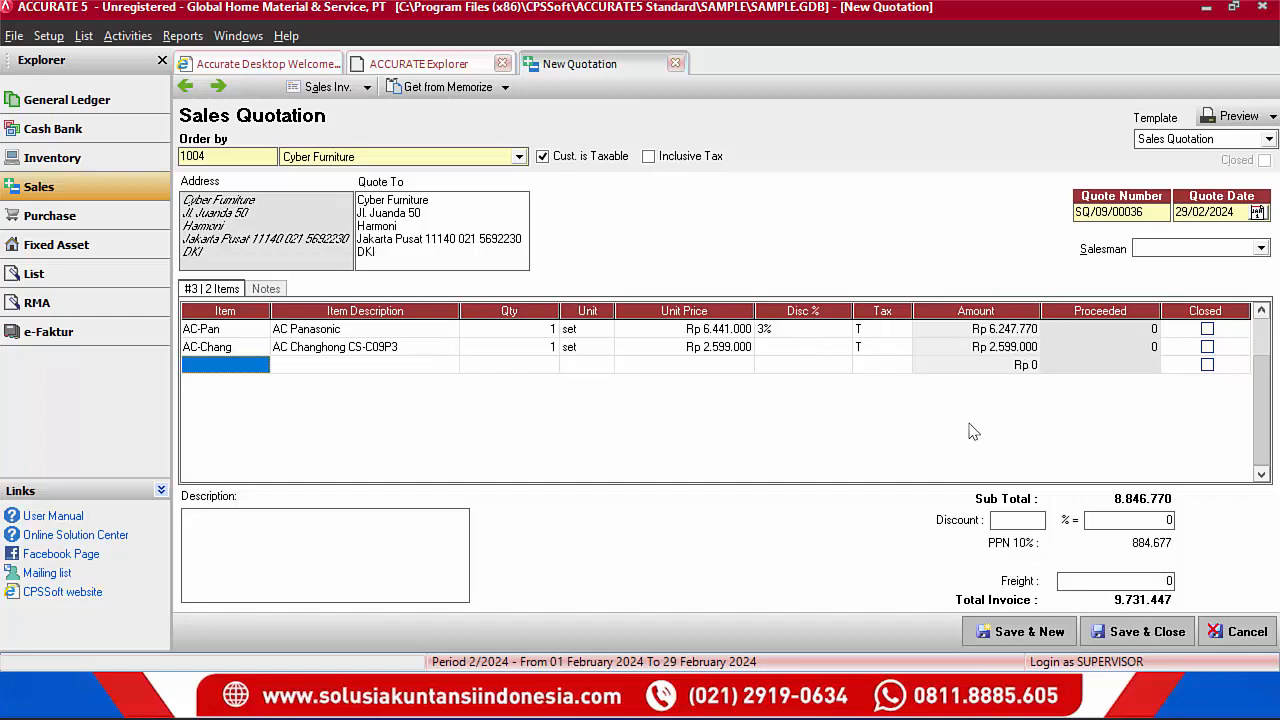
- Apply an overall discount of 10% to the whole quotation
{"action": "left_click", "coordinate": [360, 348]}
{"action": "left_click", "coordinate": [370, 354]}
{"action": "left_click", "coordinate": [810, 348]}
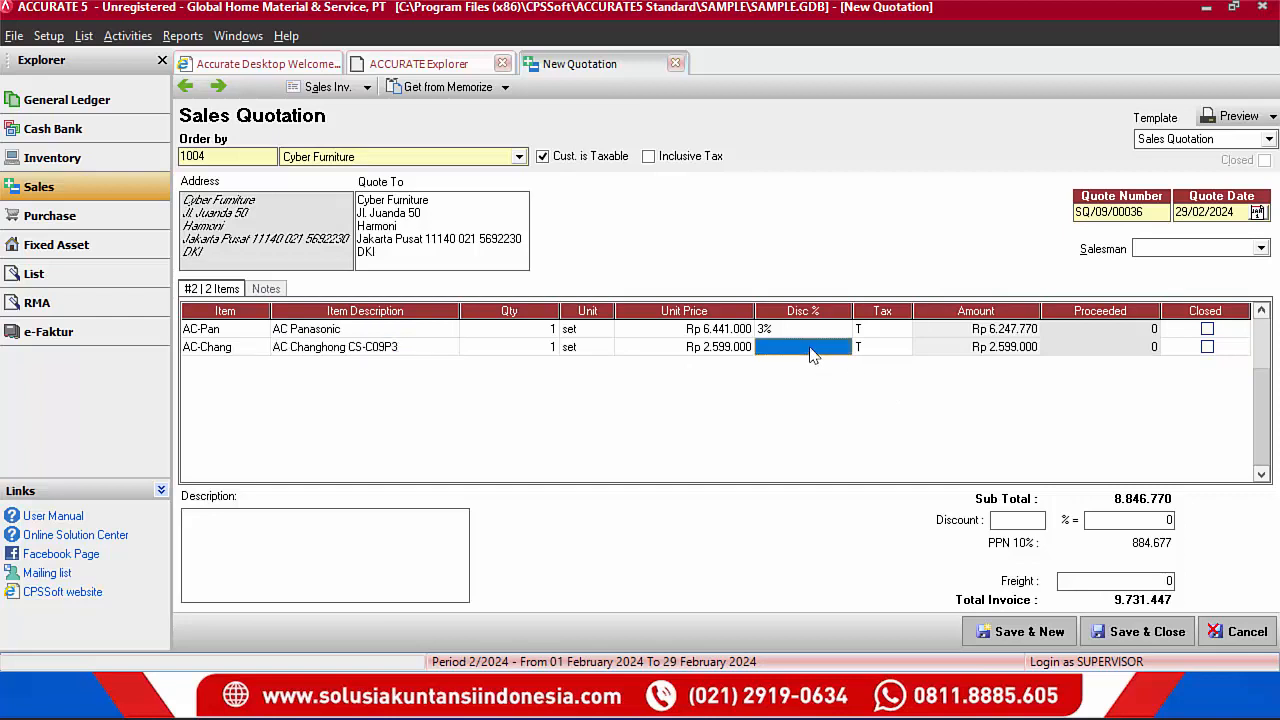
{"action": "left_click", "coordinate": [1083, 350]}
{"action": "left_click", "coordinate": [820, 350]}
{"action": "left_click", "coordinate": [790, 331]}
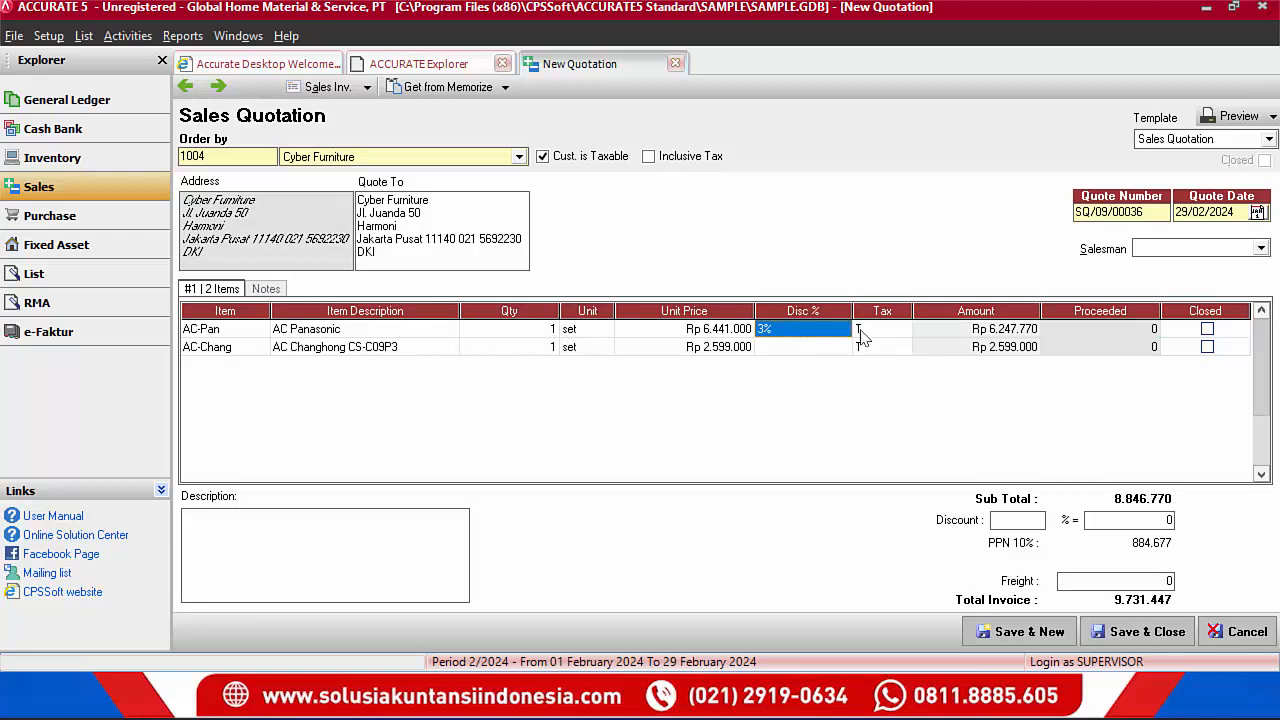
{"action": "left_click", "coordinate": [1005, 525]}
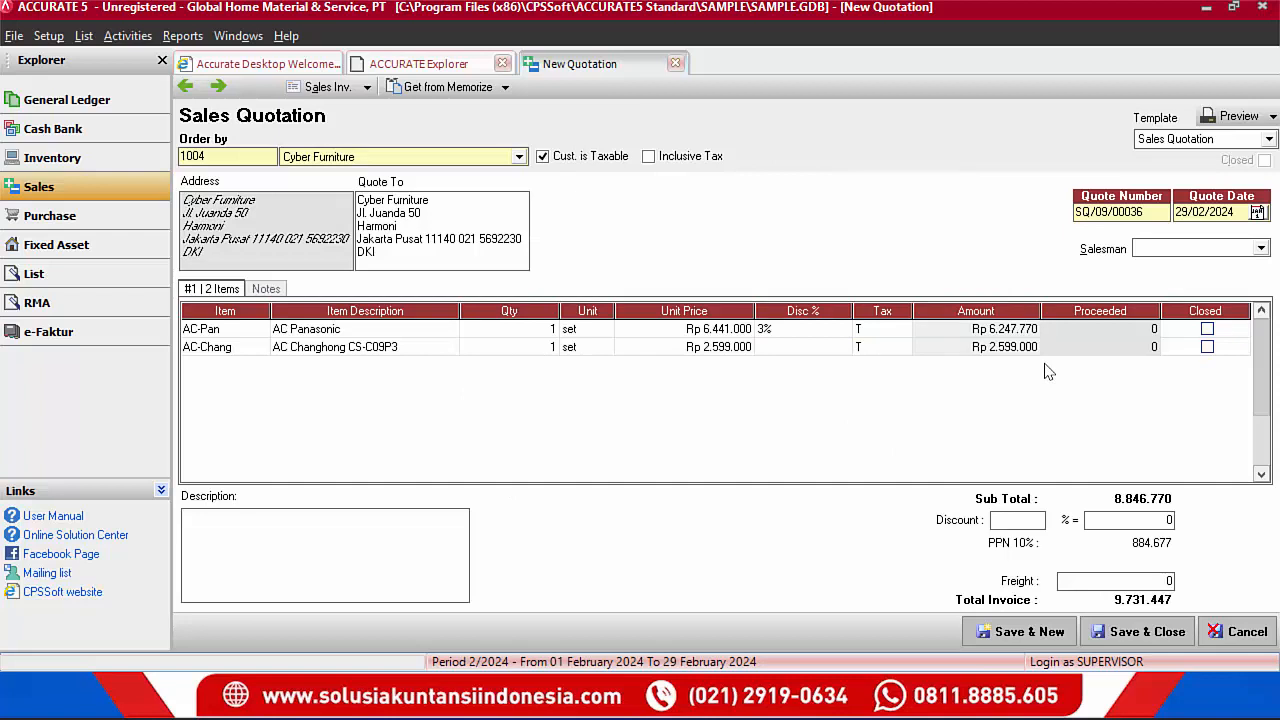
{"action": "type", "text": "10"}
{"action": "key", "text": "Tab"}
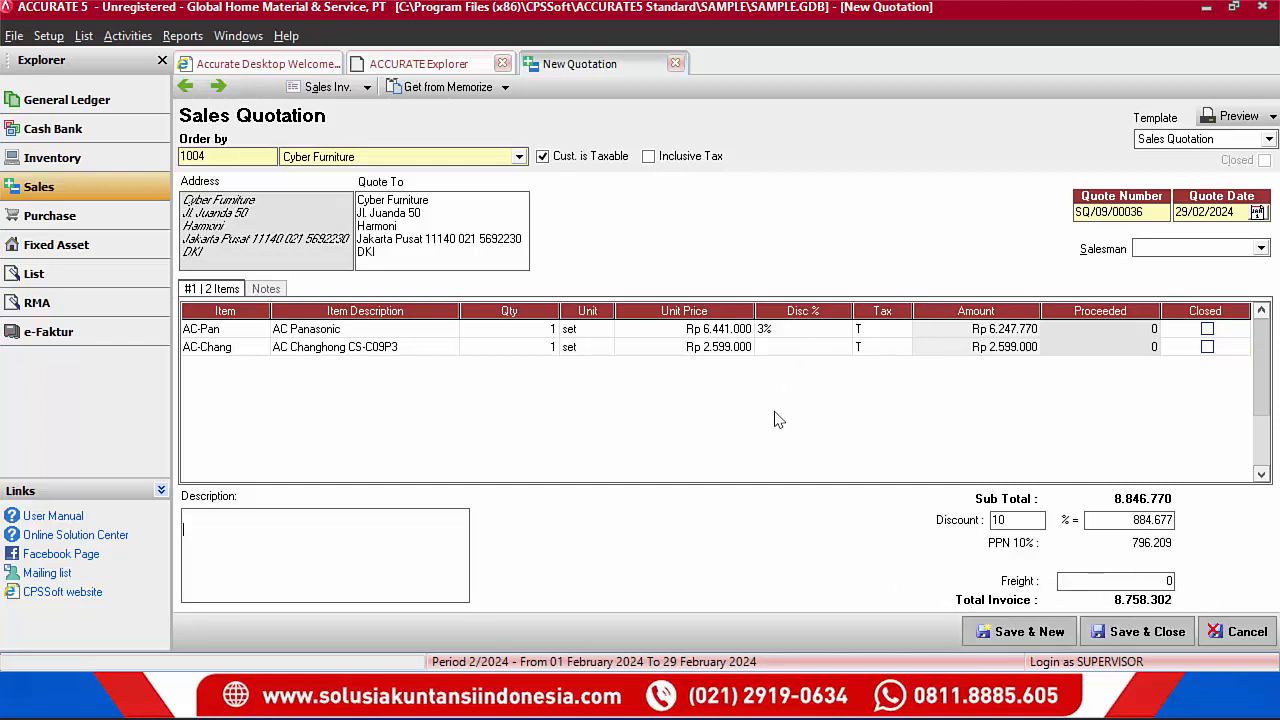
- Review the discount, quantity, unit price and amount of the item lines, plus the quotation's description and freight fields
{"action": "left_click", "coordinate": [778, 334]}
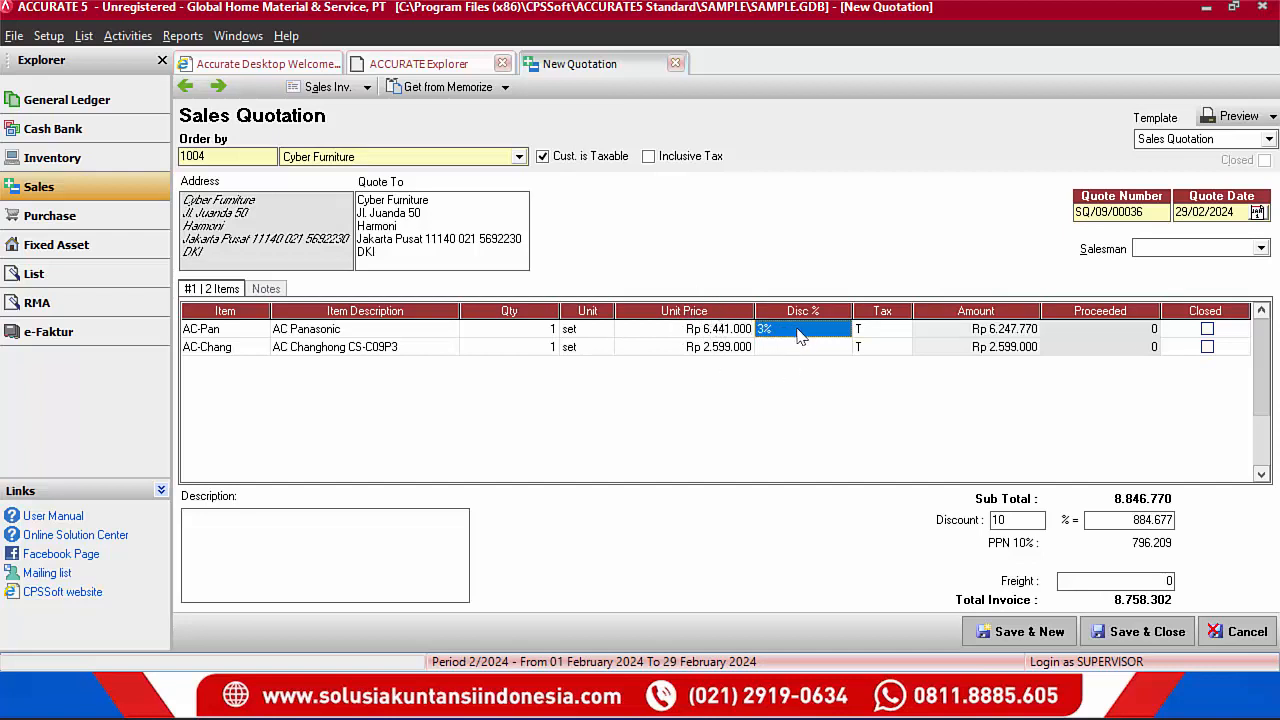
{"action": "left_click", "coordinate": [998, 336]}
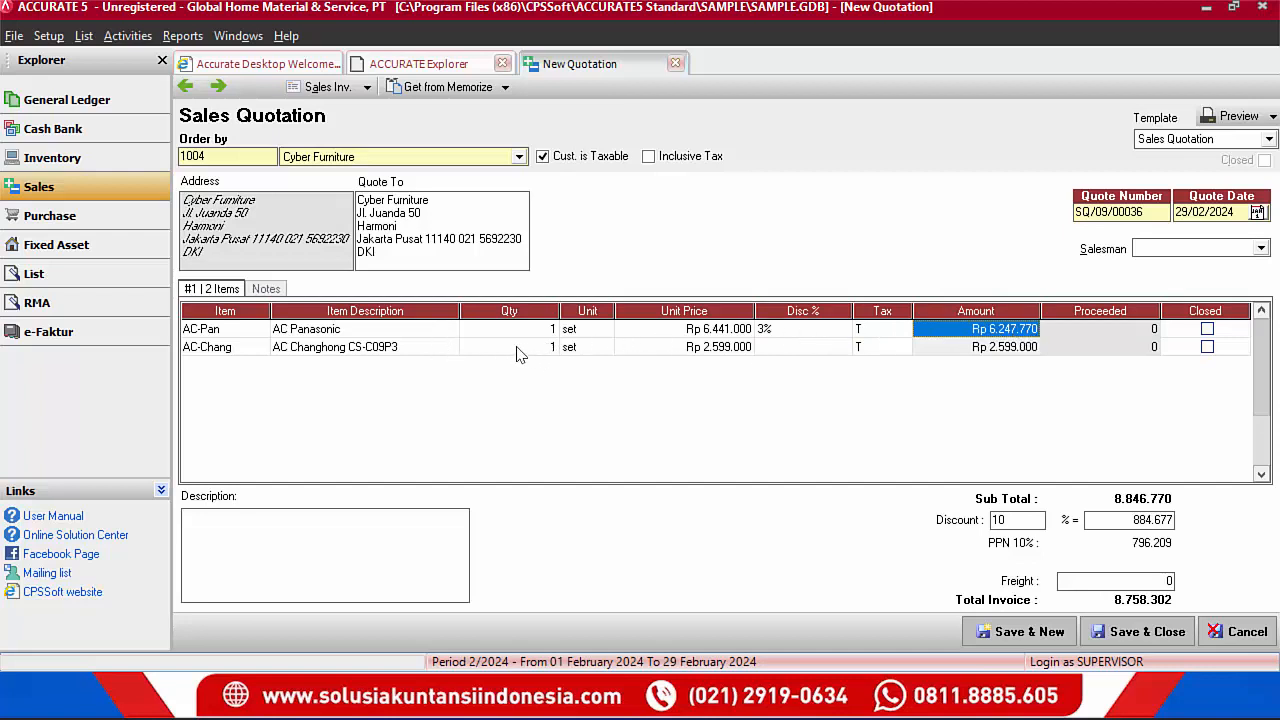
{"action": "left_click", "coordinate": [478, 352]}
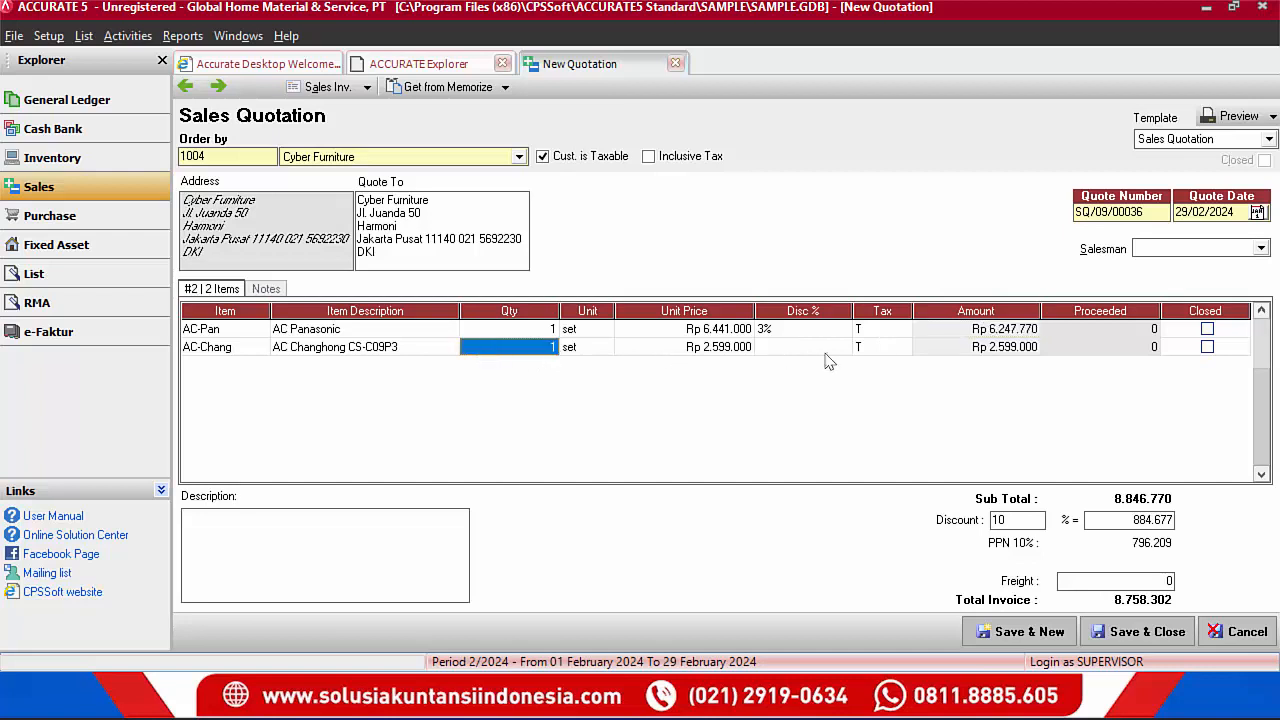
{"action": "left_click", "coordinate": [717, 358]}
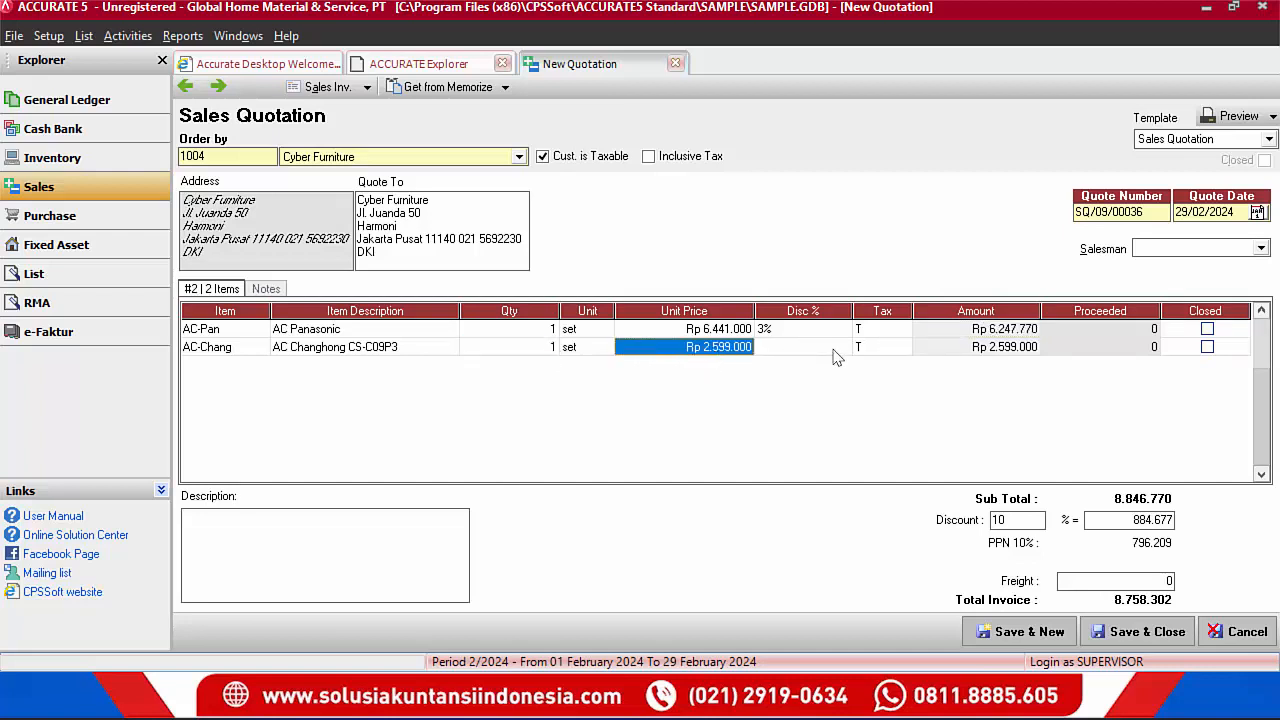
{"action": "left_click", "coordinate": [1017, 356]}
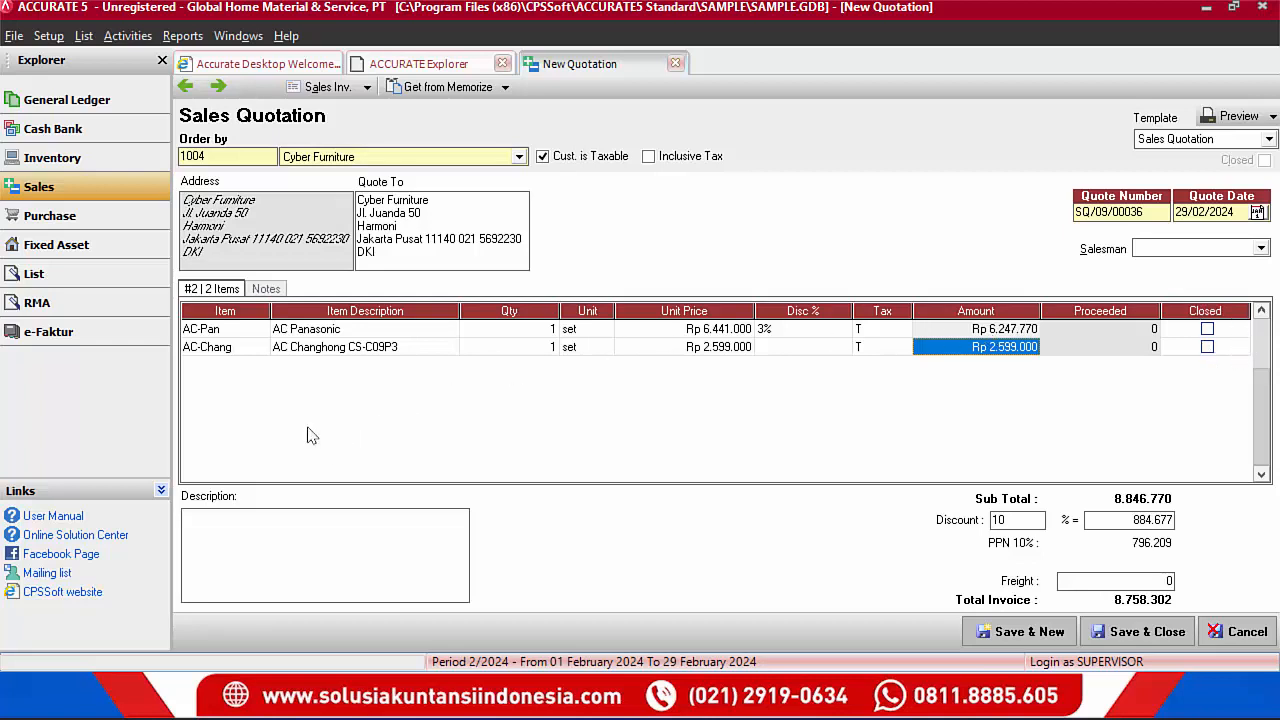
{"action": "left_click", "coordinate": [255, 540]}
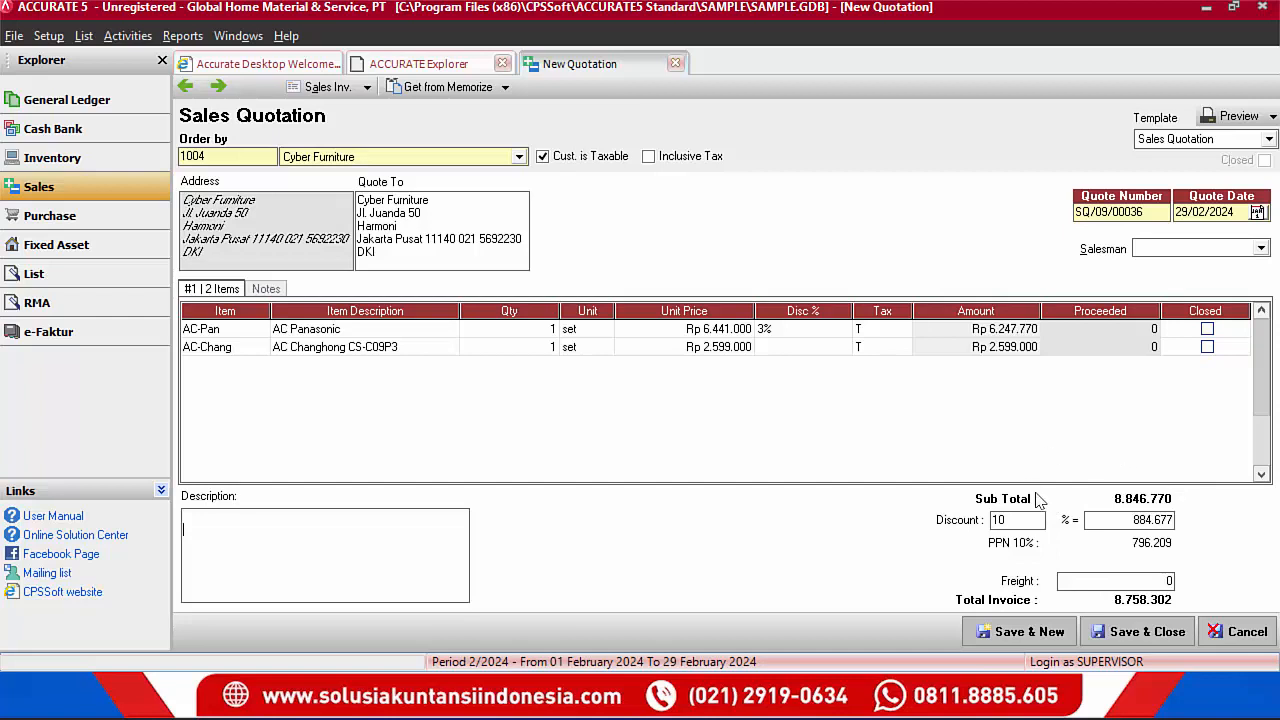
{"action": "left_click", "coordinate": [1070, 582]}
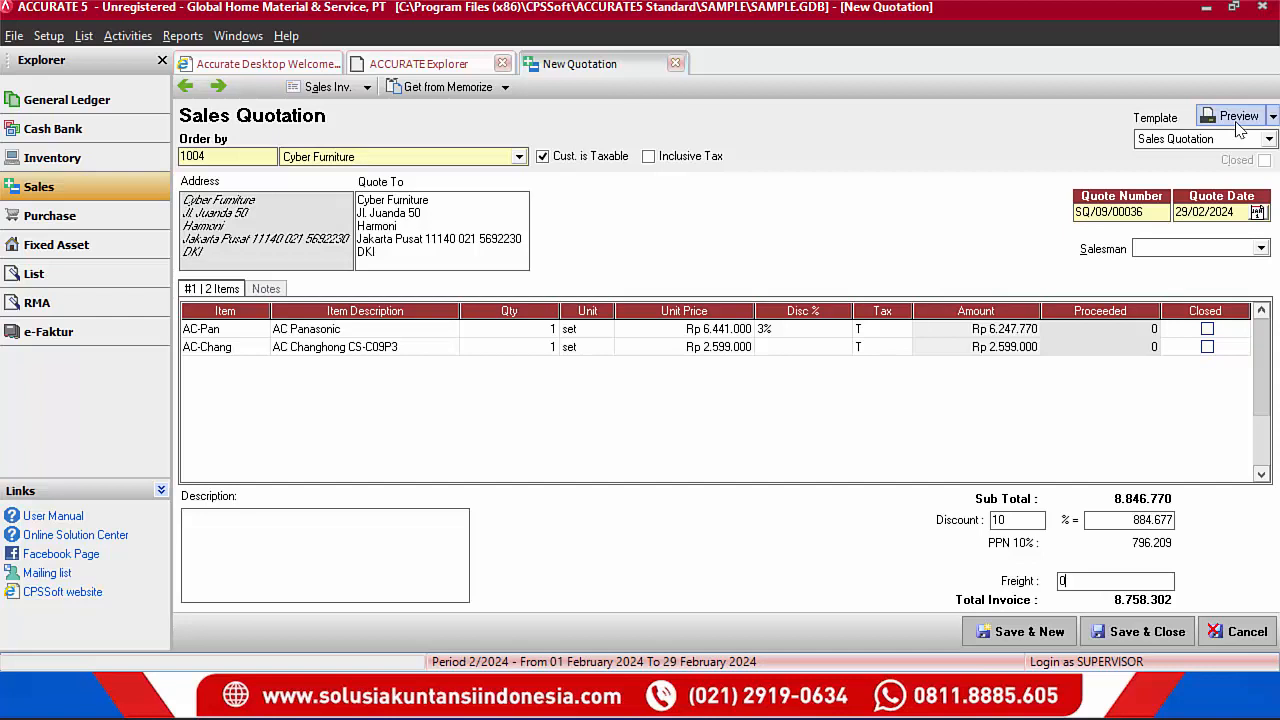
- Choose Preview instead of Printer as the output for the quotation
{"action": "left_click", "coordinate": [1273, 117]}
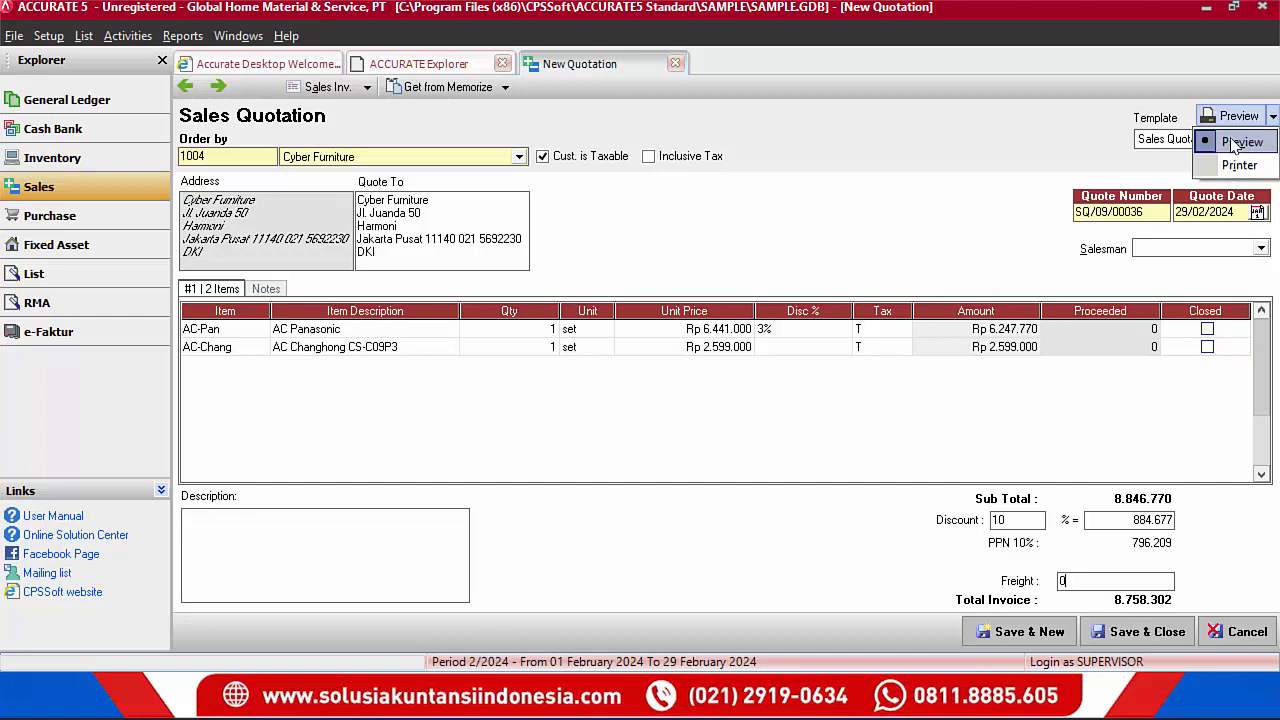
{"action": "left_click", "coordinate": [1236, 143]}
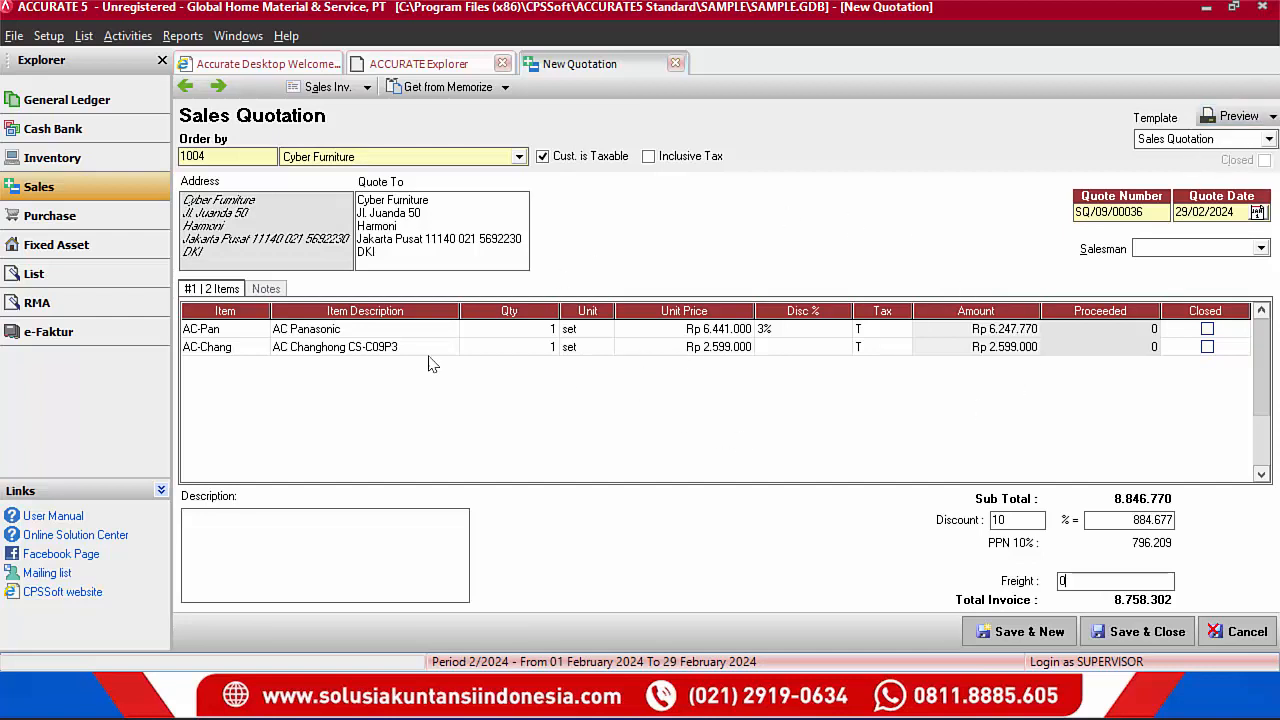